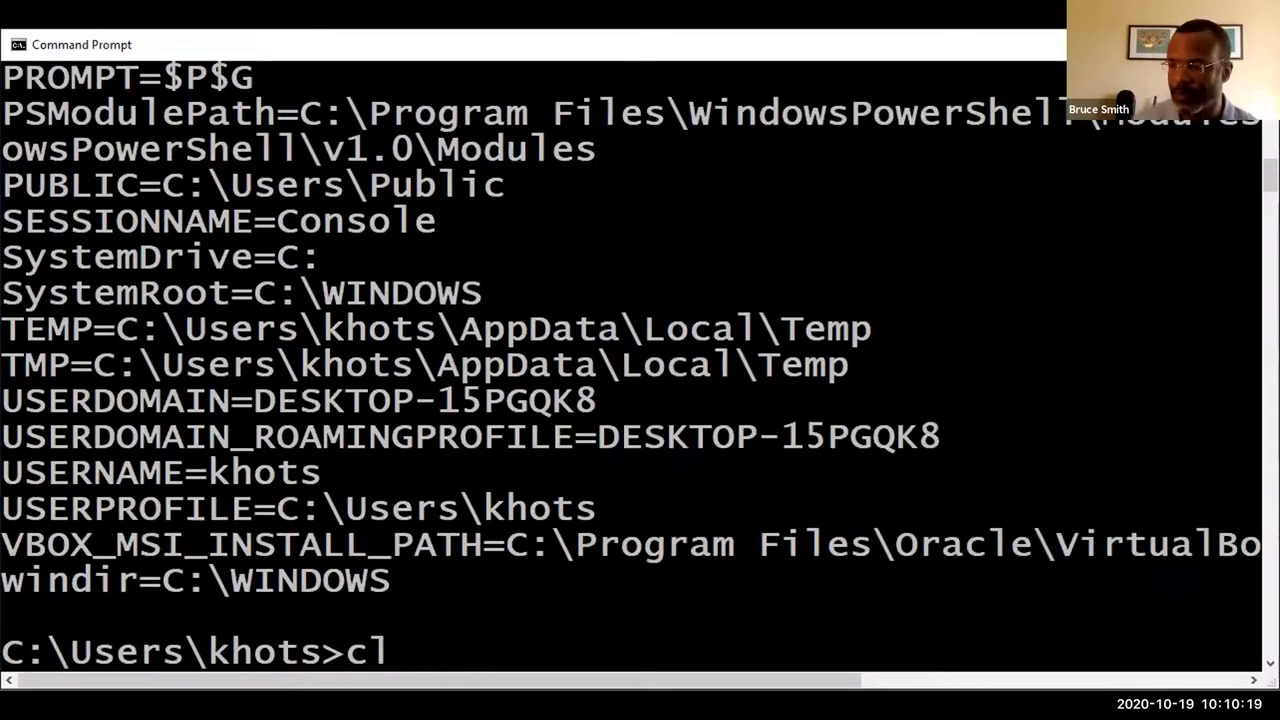
# - Clear the console, then run gcc (no input files) and the misspelled gccc (not recognized)
pyautogui.press('Return')
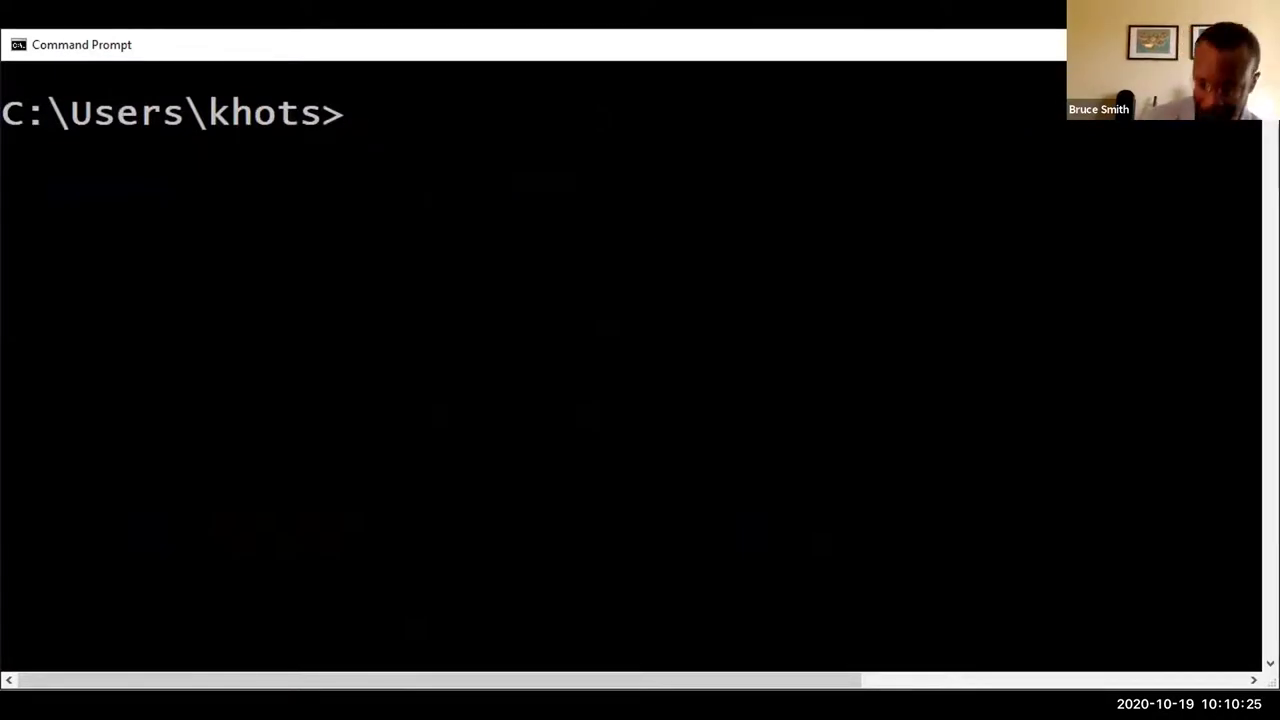
pyautogui.write('gcc')
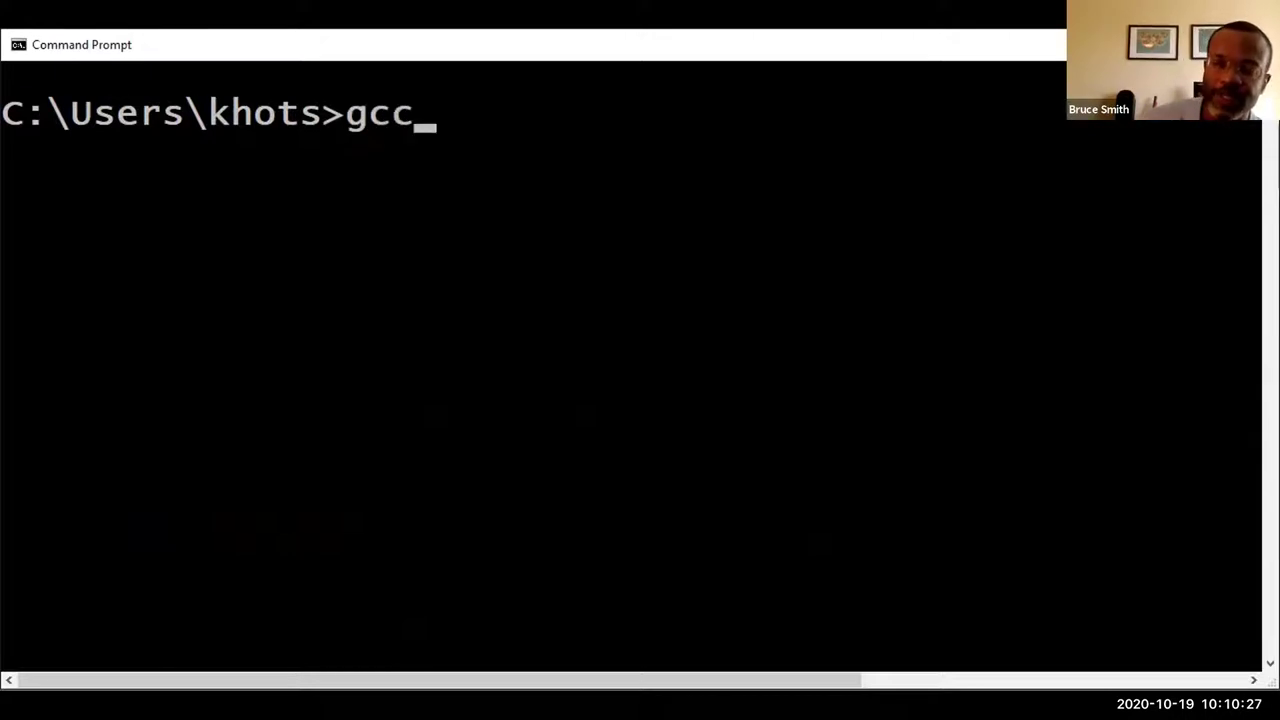
pyautogui.press('Return')
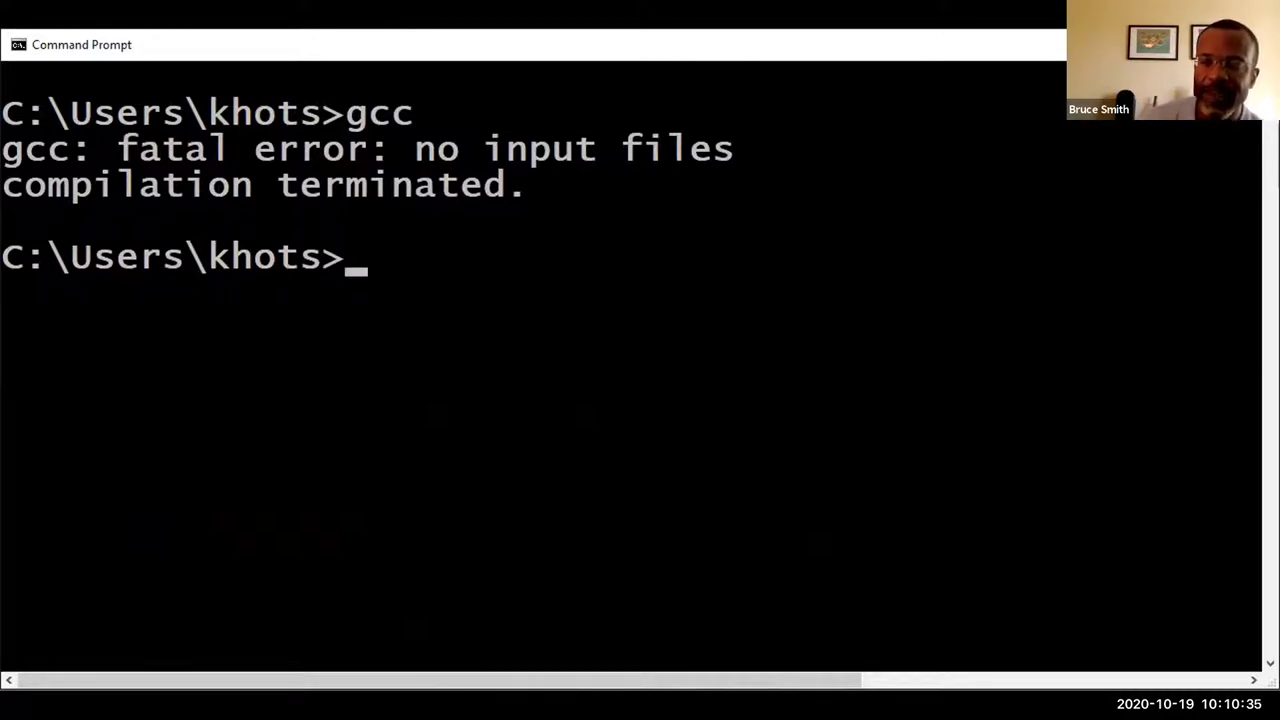
pyautogui.write('gccc')
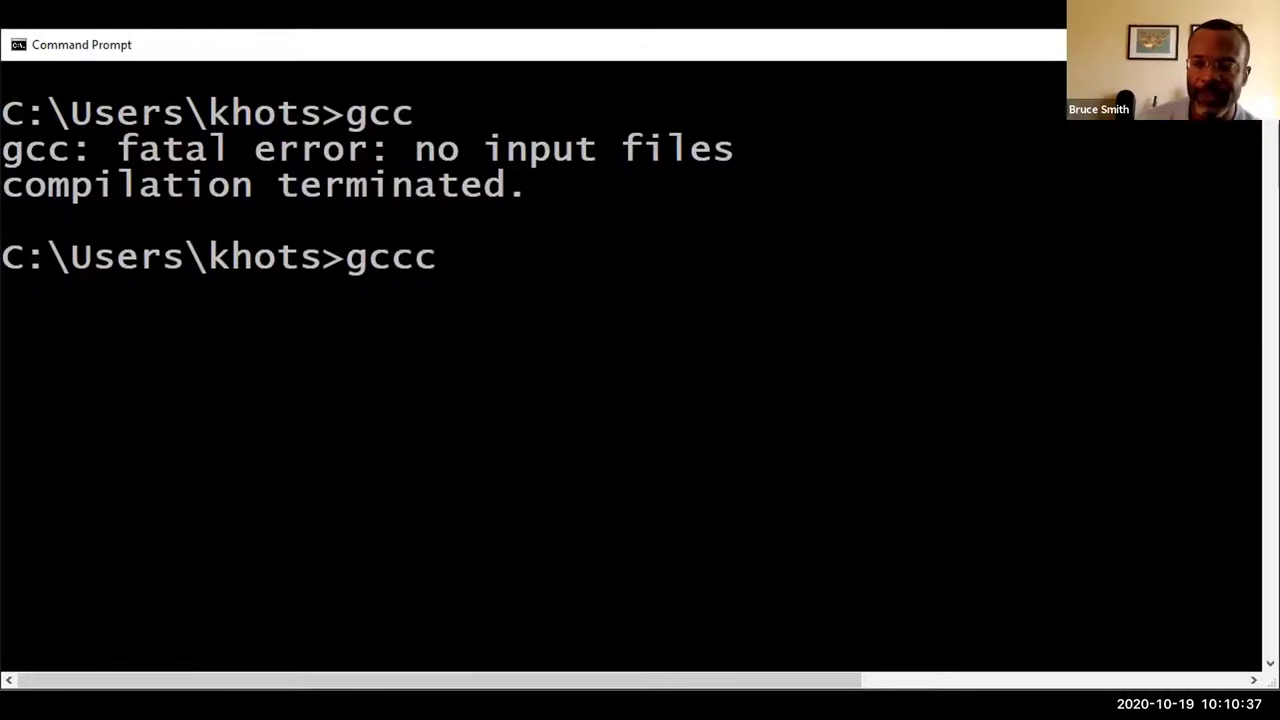
pyautogui.press('Return')
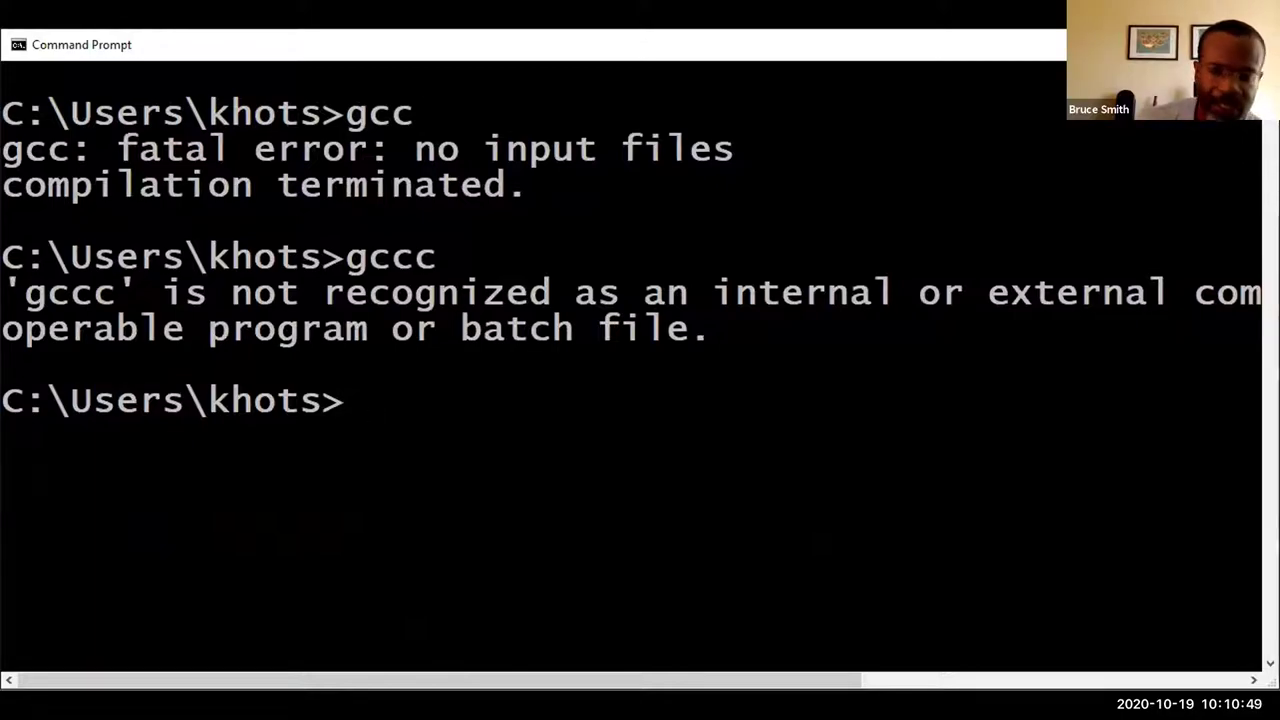
# - Run set to list all environment variables and scroll through them to review the PATH entries
pyautogui.write('set')
pyautogui.press('Return')
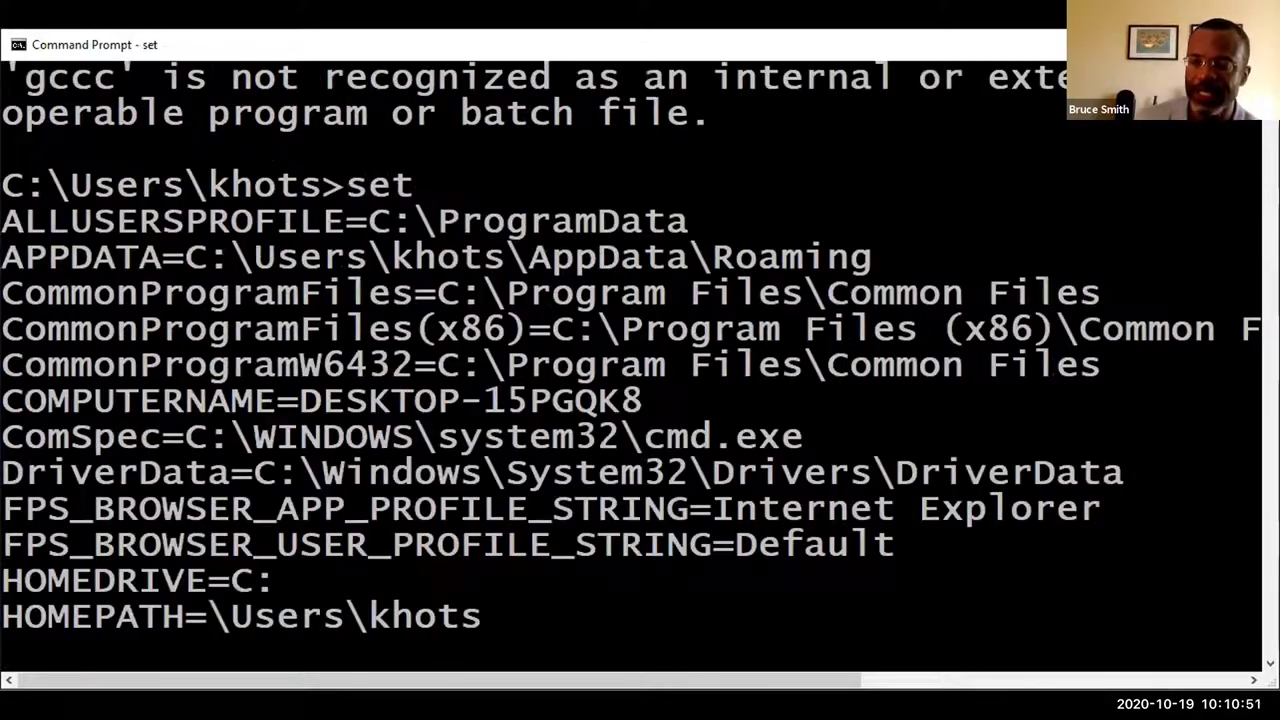
pyautogui.scroll(2, 704, 310)
pyautogui.scroll(2, 704, 310)
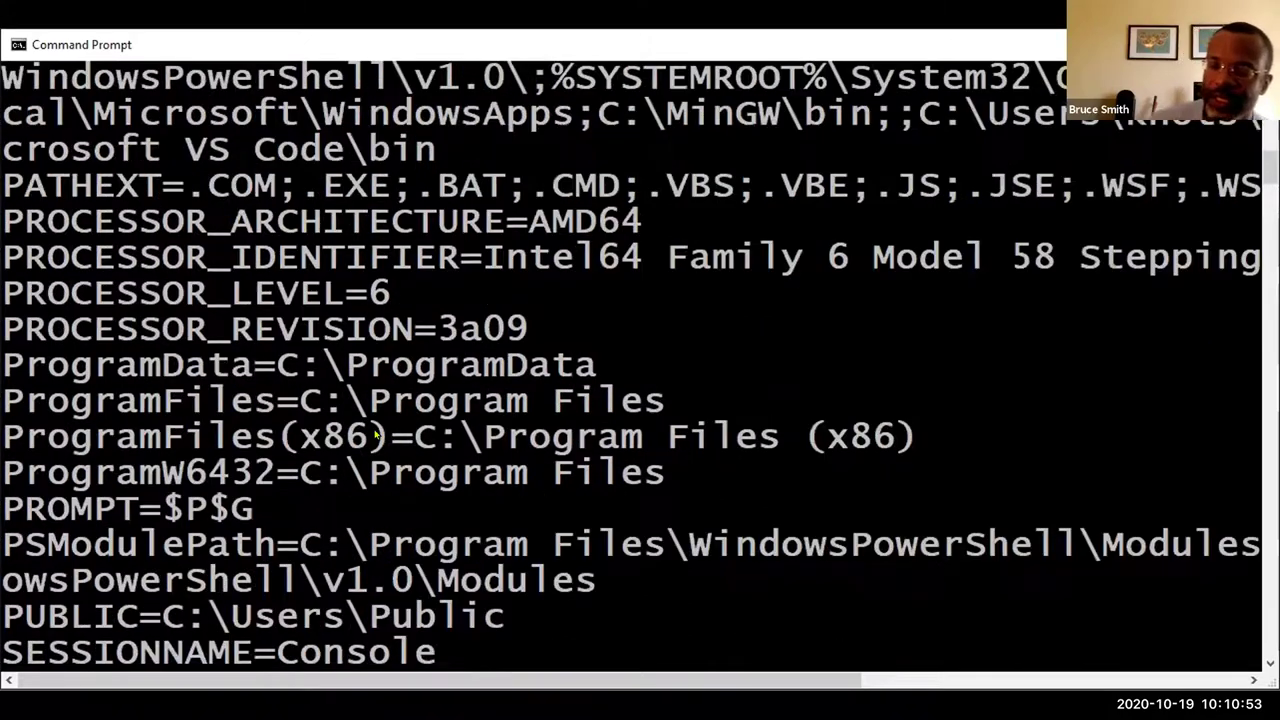
pyautogui.scroll(5, 390, 388)
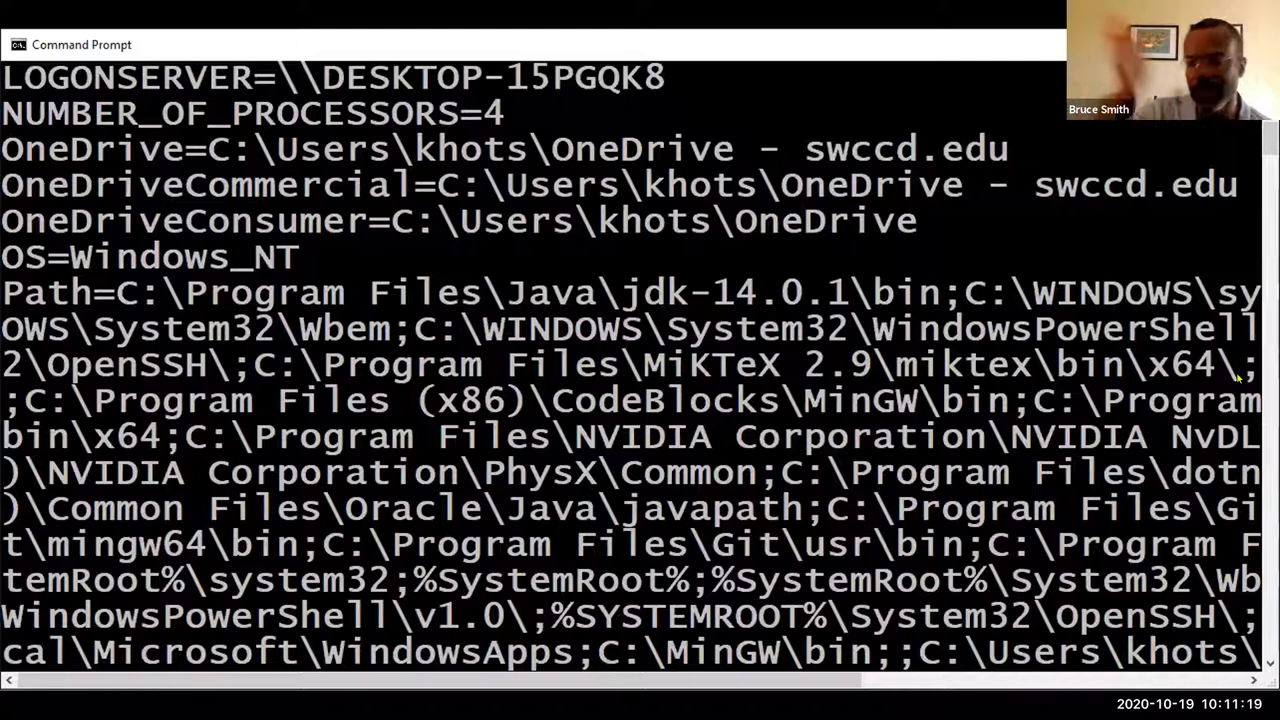
pyautogui.scroll(-8, 785, 467)
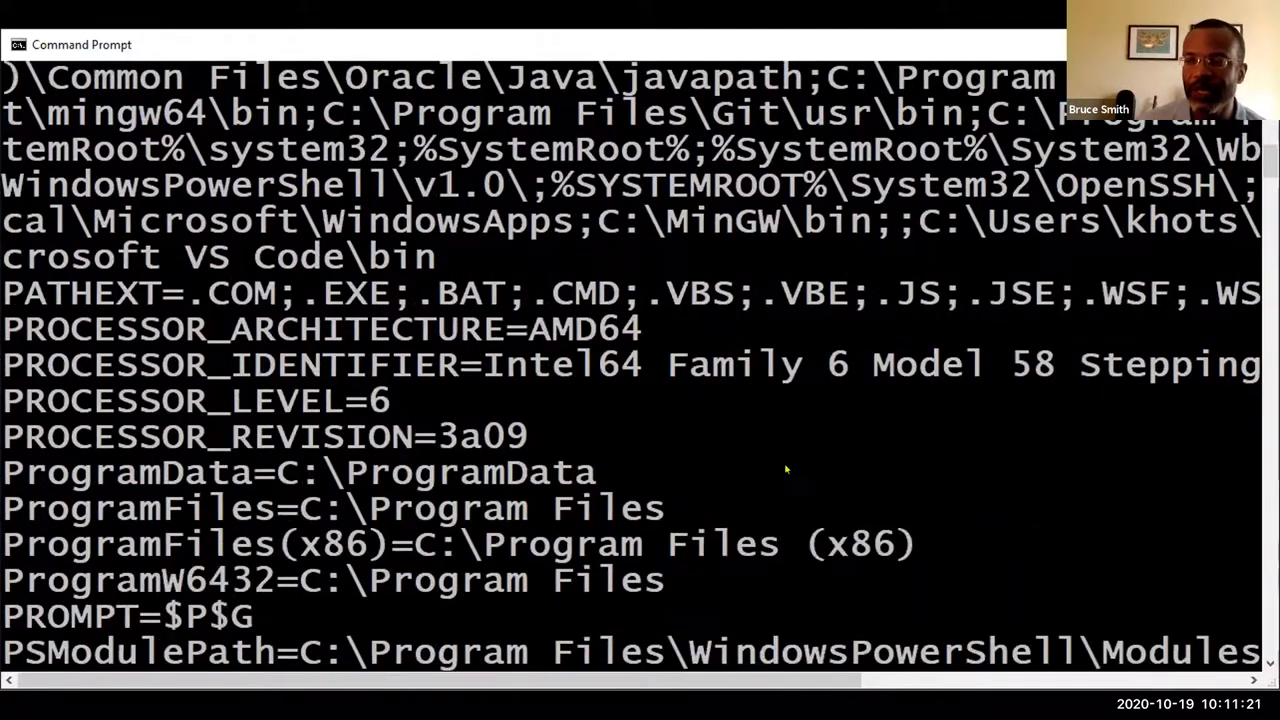
pyautogui.scroll(-4, 775, 467)
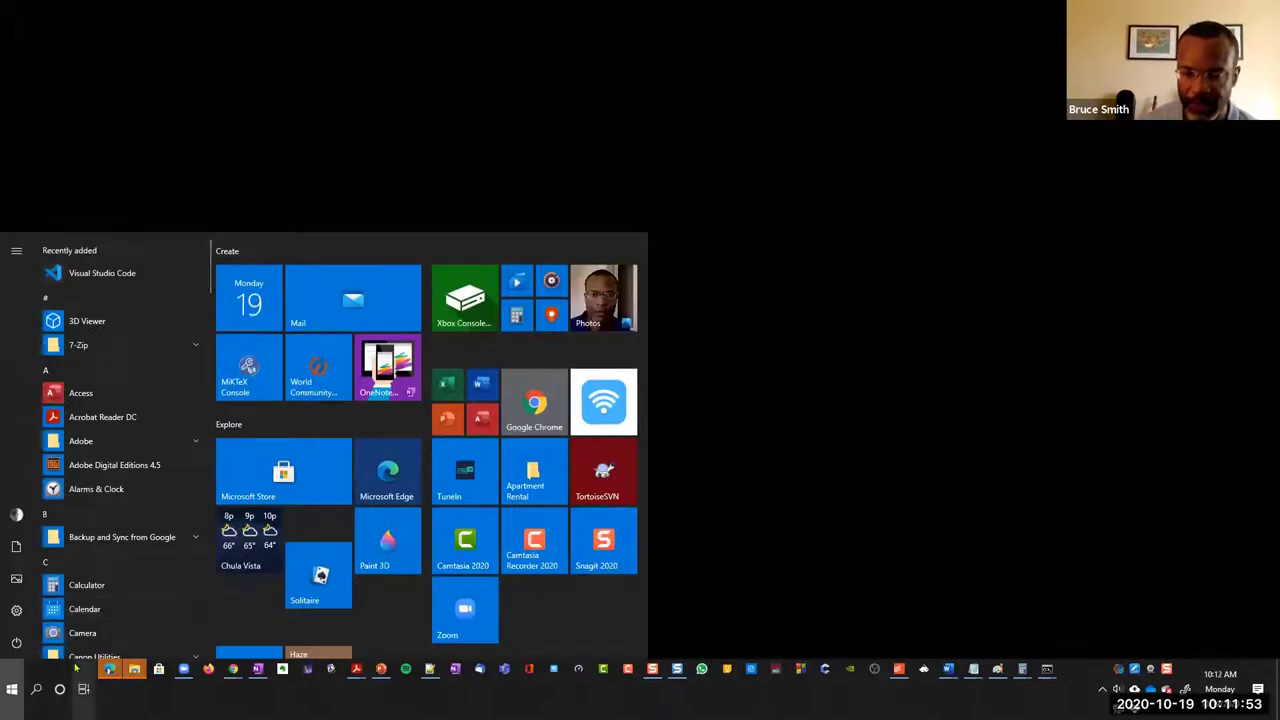
# - Search Start for 'env' and open 'Edit the system environment variables'
pyautogui.click(40, 690)
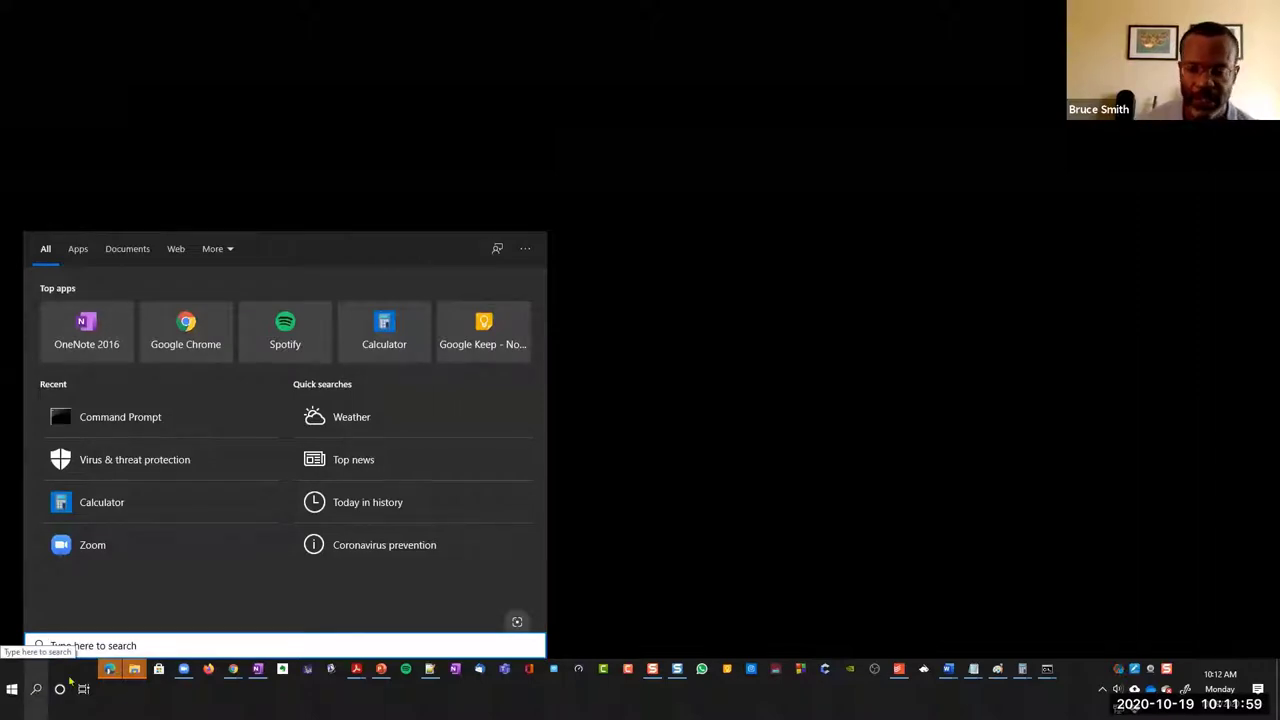
pyautogui.write('e')
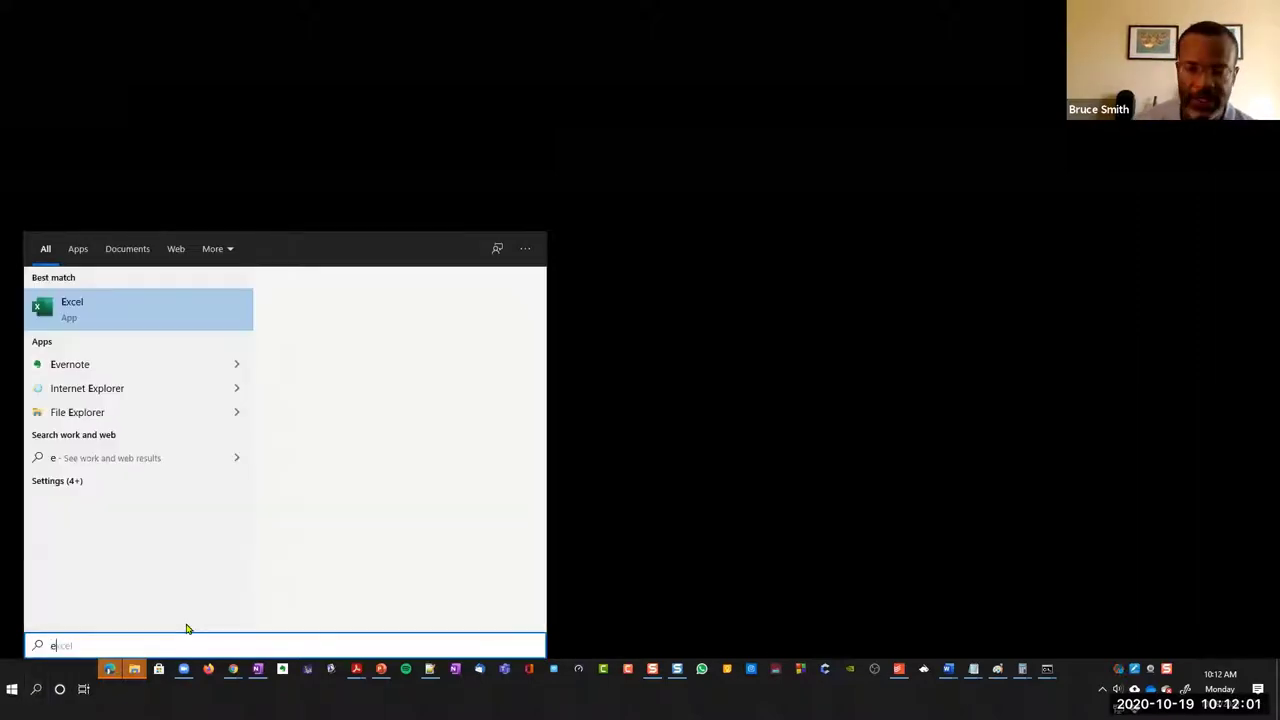
pyautogui.write('nv')
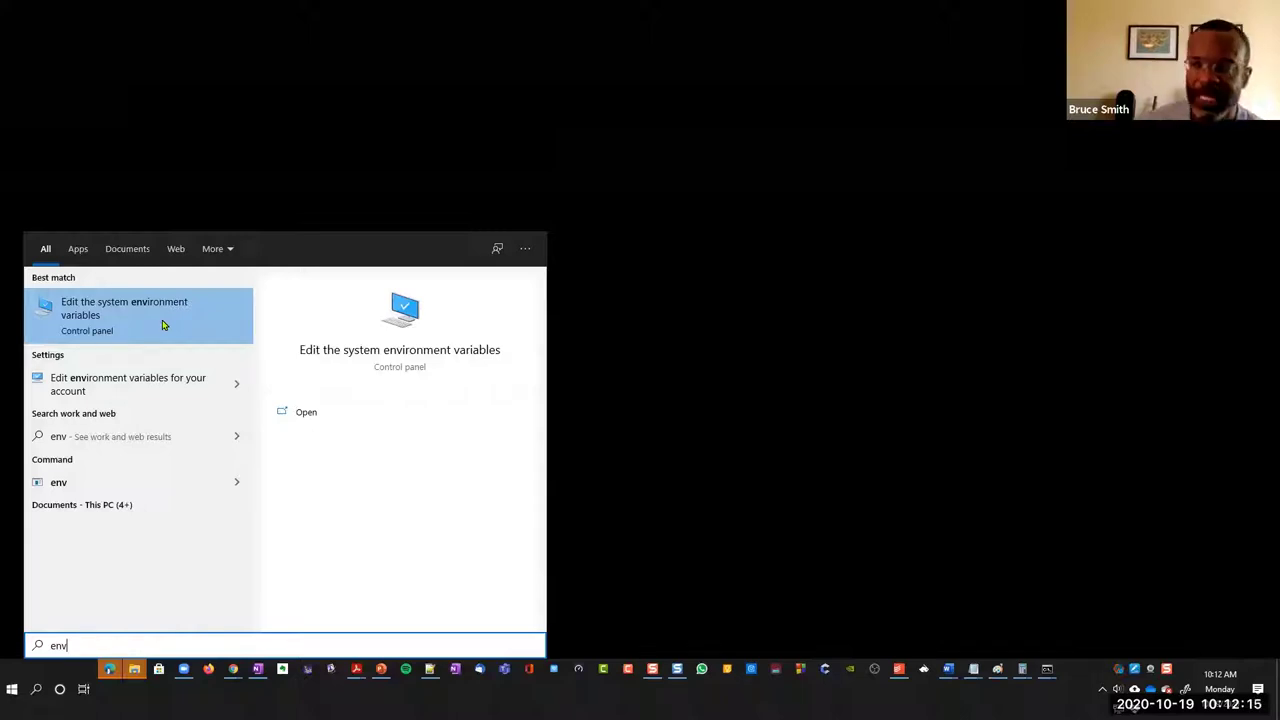
pyautogui.click(167, 323)
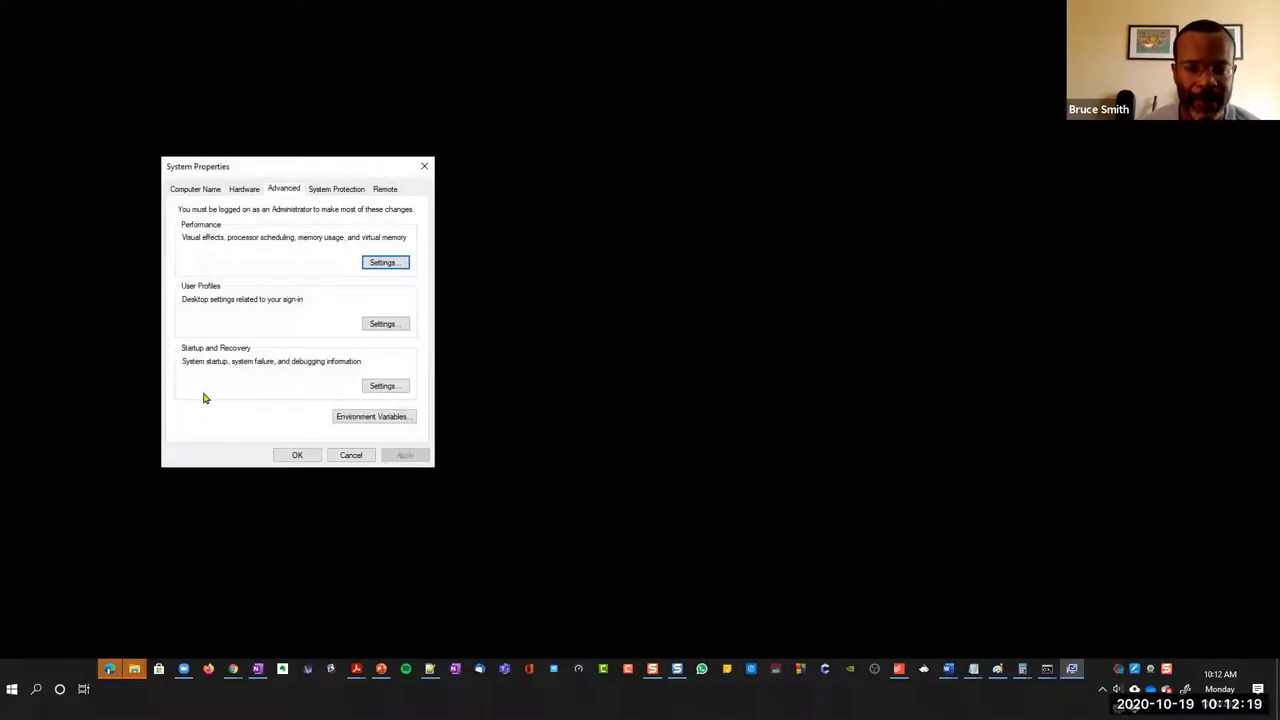
# - Open Environment Variables from System Properties and select the system Path variable
pyautogui.click(378, 424)
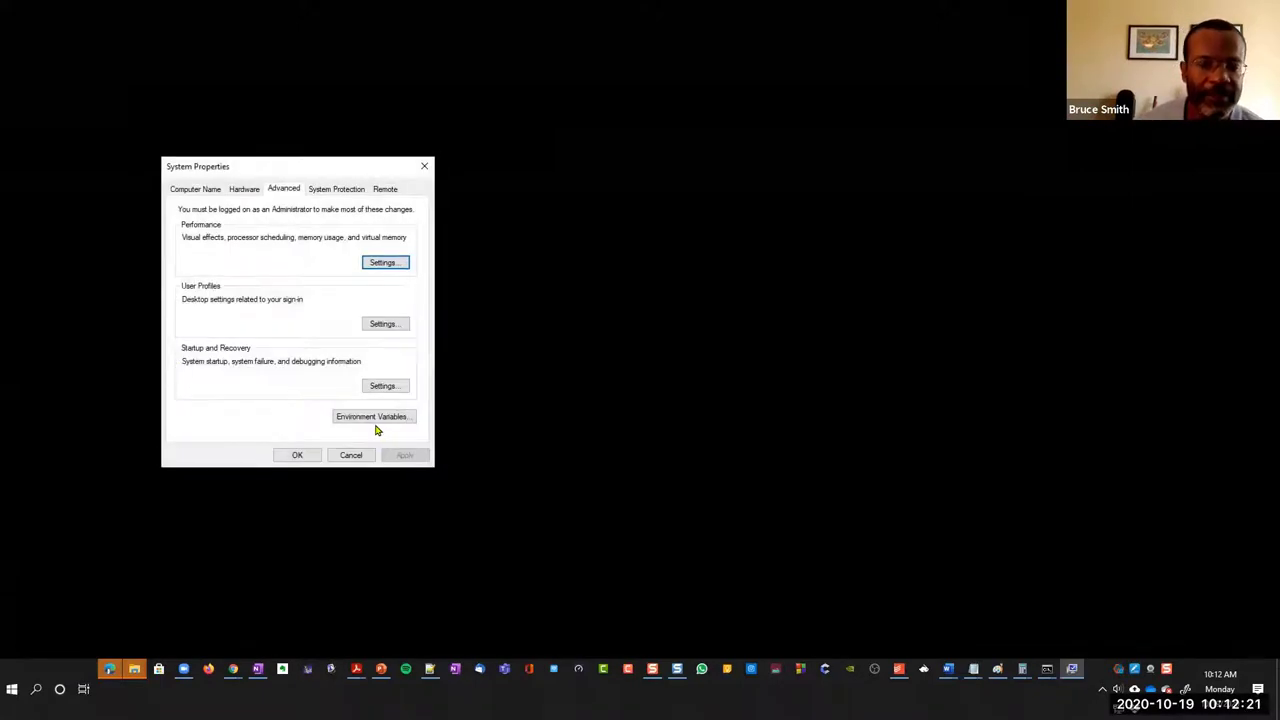
pyautogui.click(376, 424)
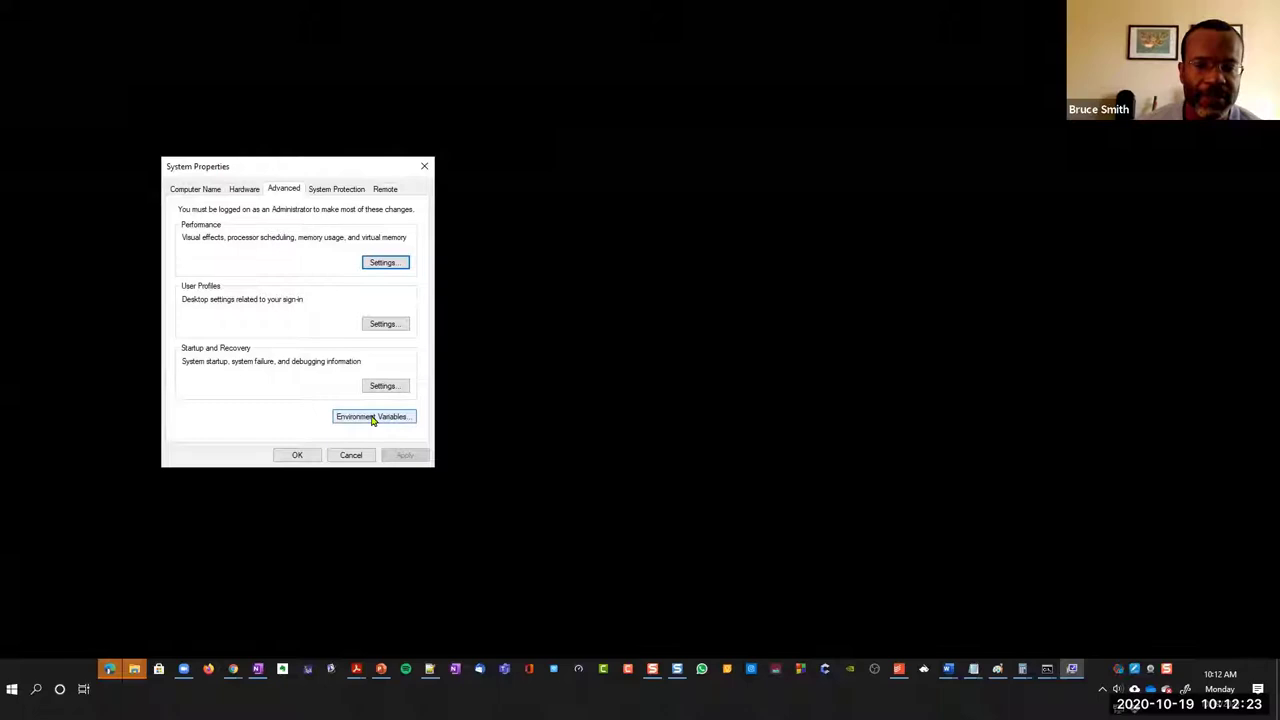
pyautogui.click(372, 418)
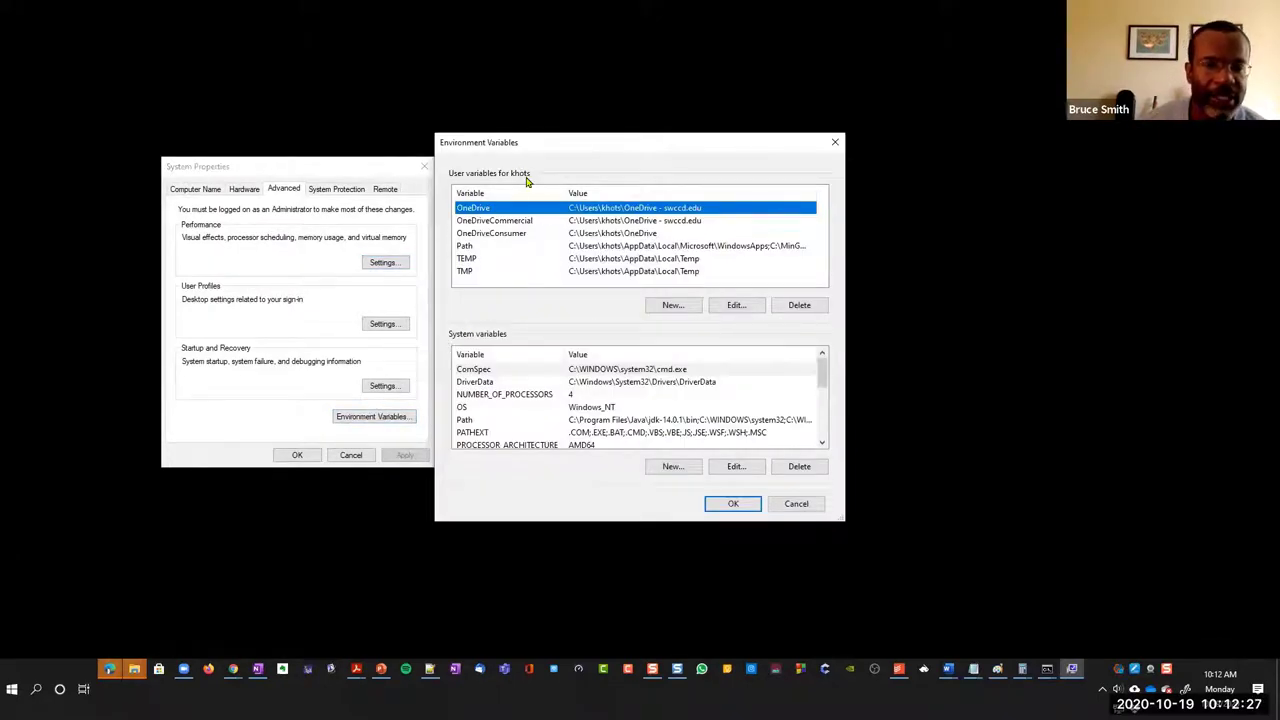
pyautogui.press('ctrl')
pyautogui.press('ctrl')
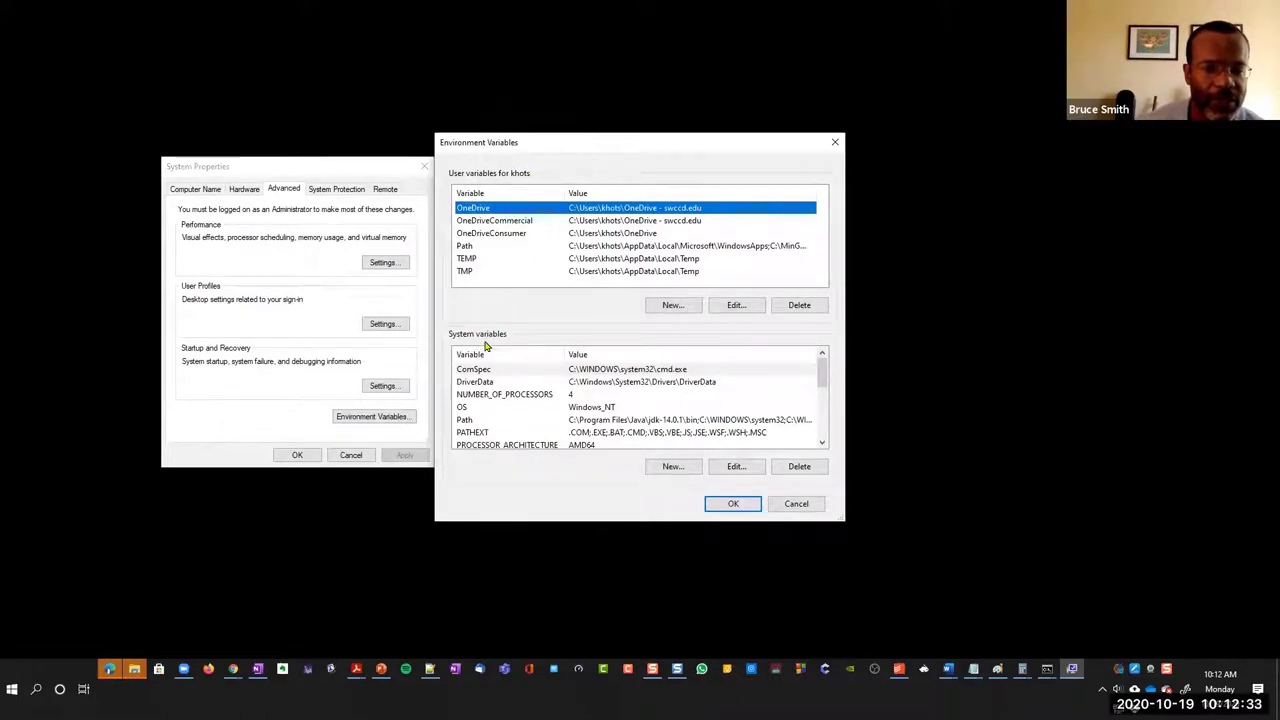
pyautogui.press('ctrl')
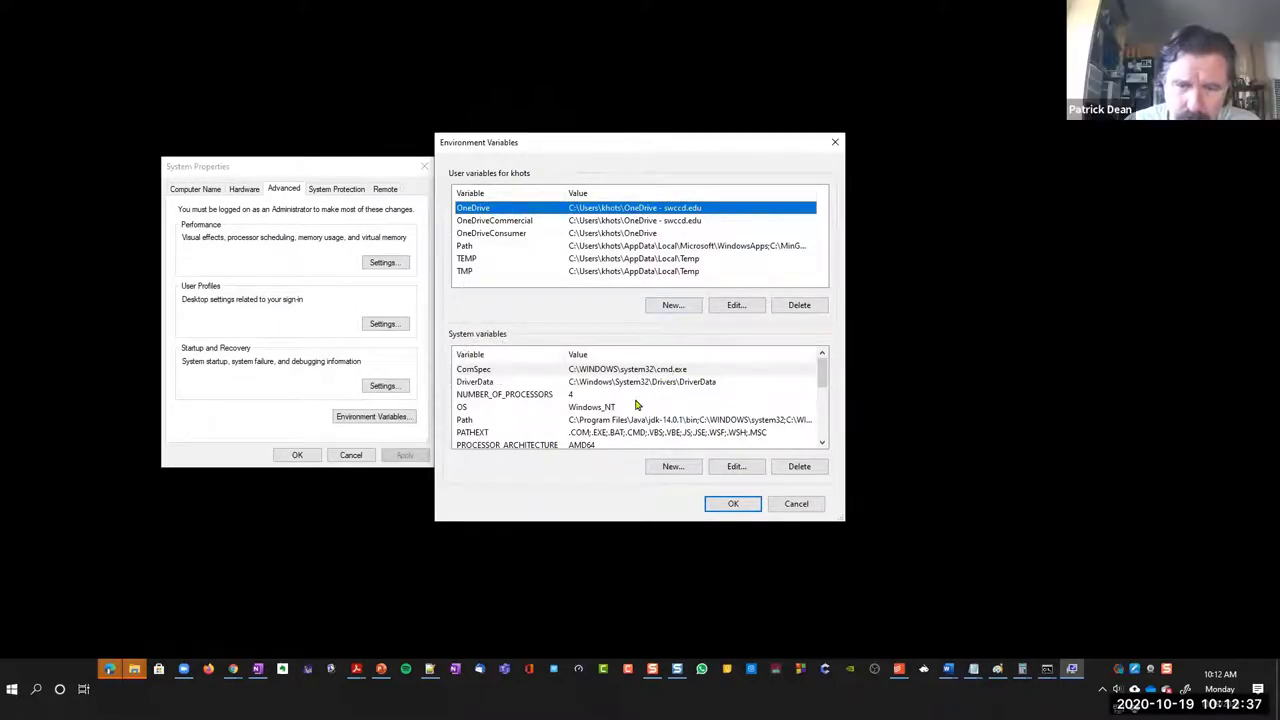
pyautogui.scroll(-2, 636, 404)
pyautogui.scroll(-2, 636, 404)
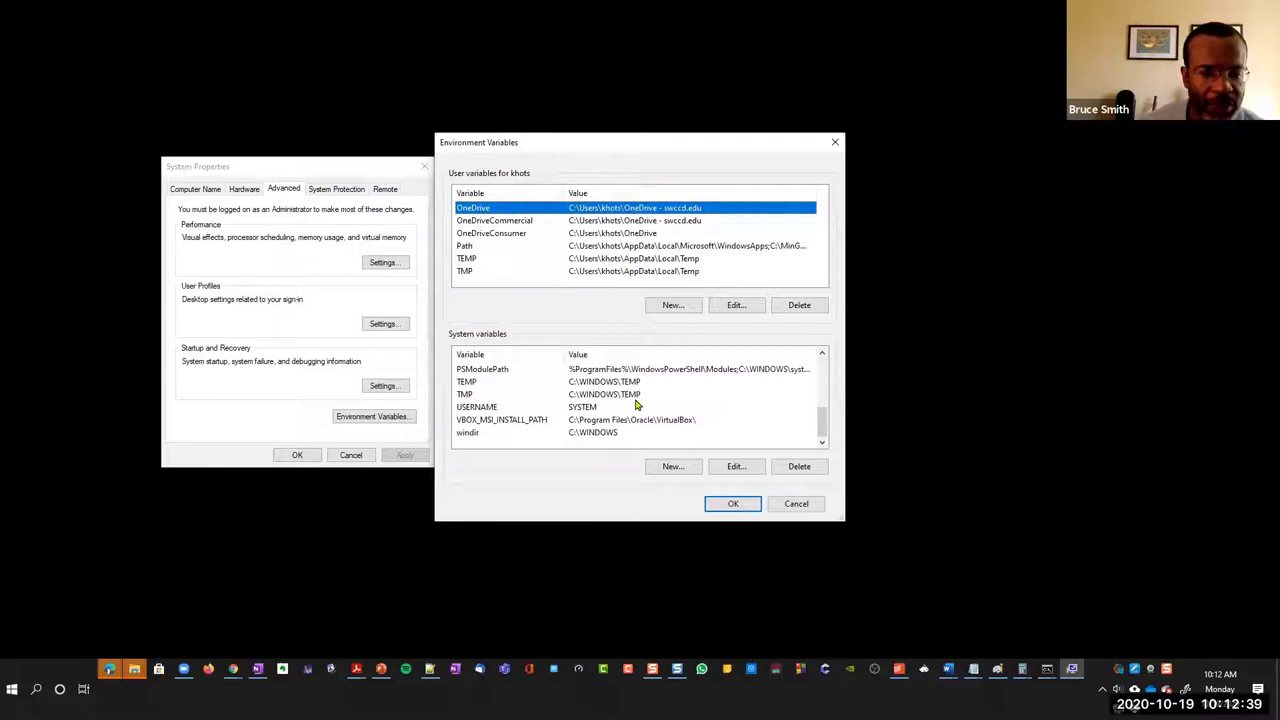
pyautogui.scroll(4, 636, 404)
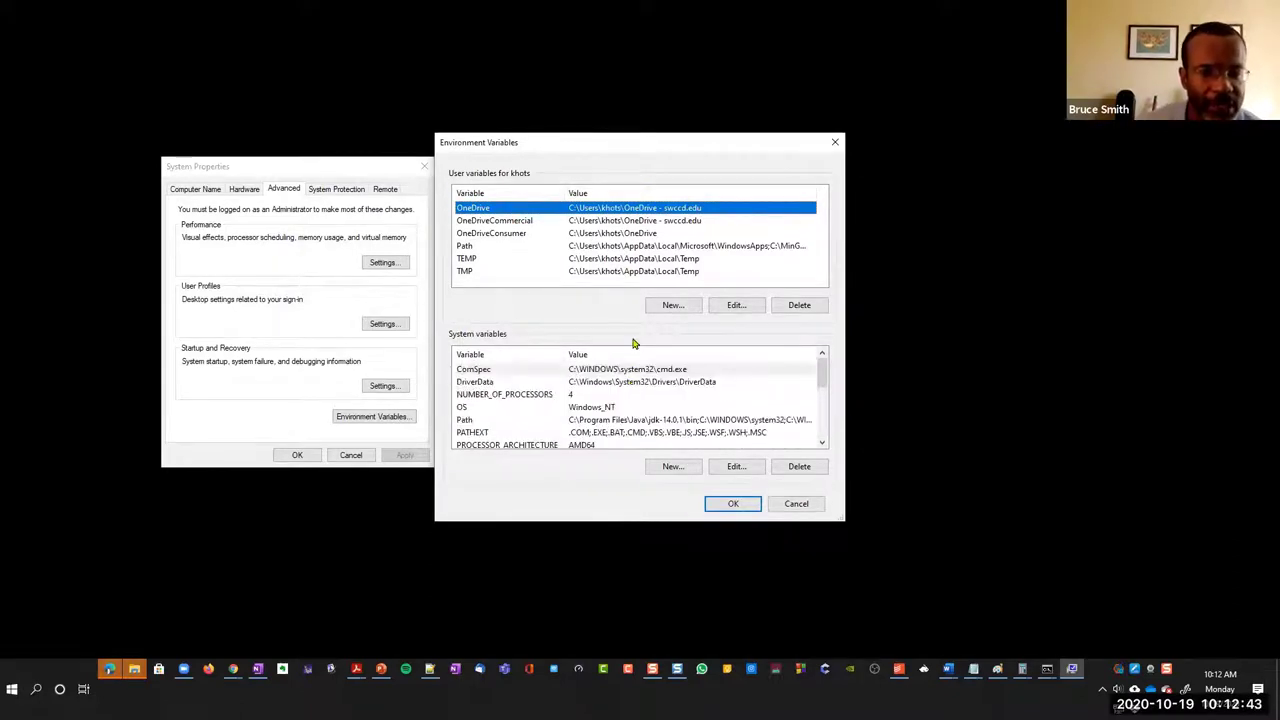
pyautogui.click(636, 421)
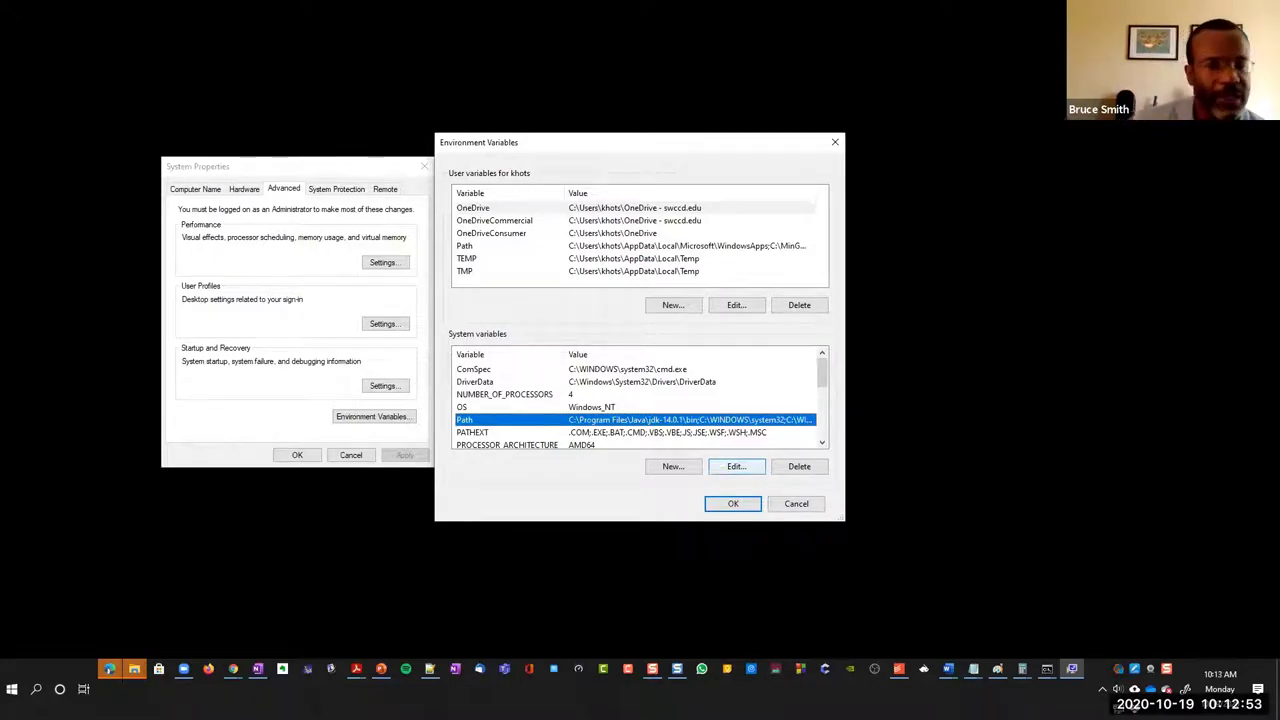
# - Open the system Path for editing and review its entries, from C:\WINDOWS\system32 to Git's mingw64 bin
pyautogui.click(739, 470)
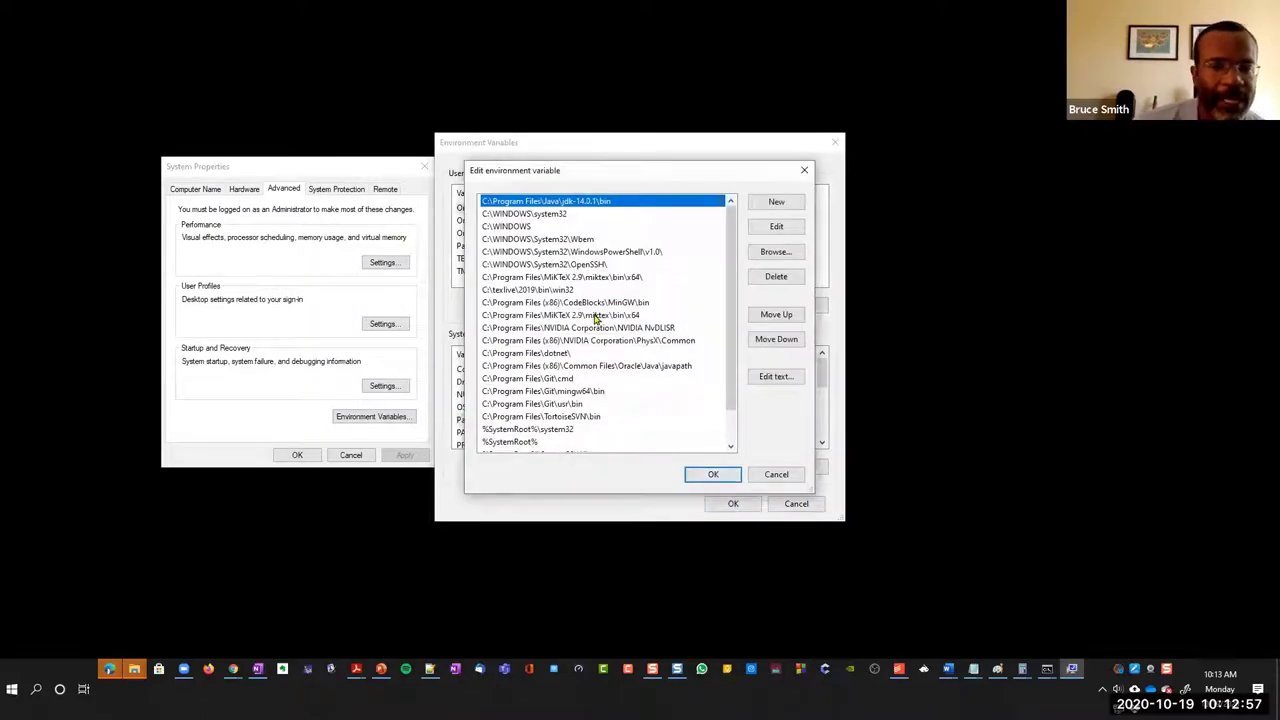
pyautogui.click(568, 214)
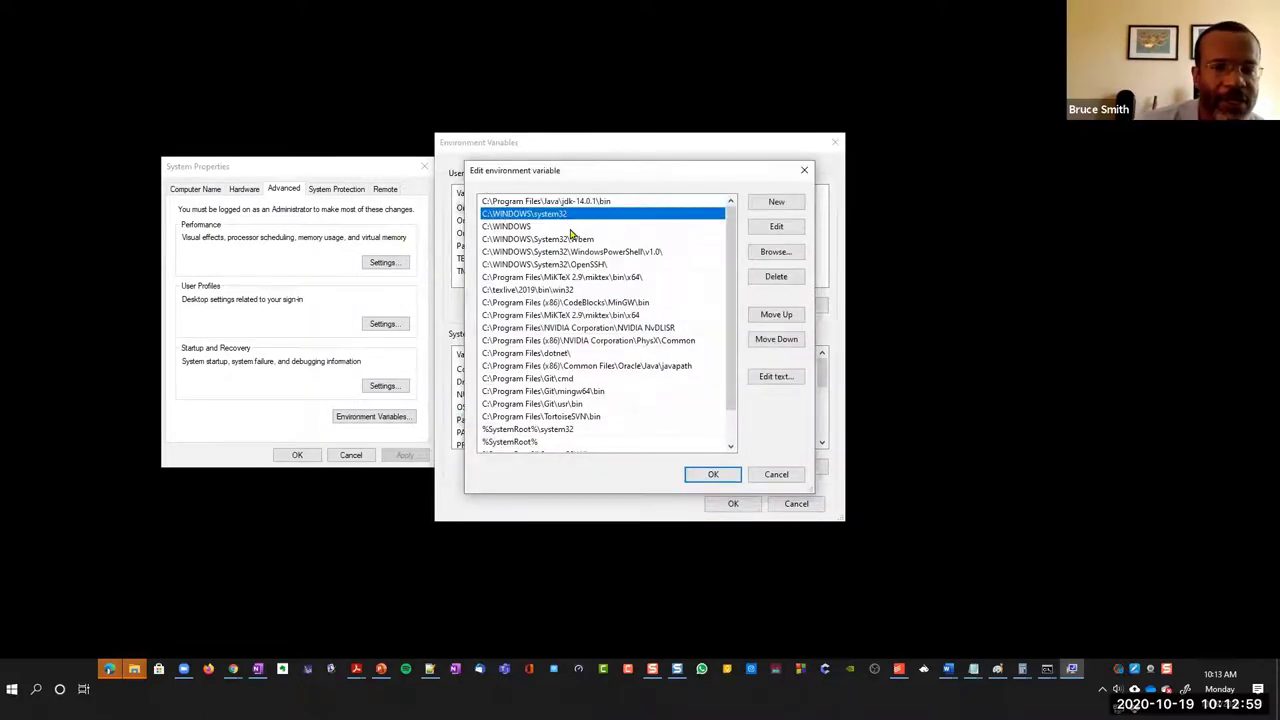
pyautogui.click(572, 227)
pyautogui.click(576, 240)
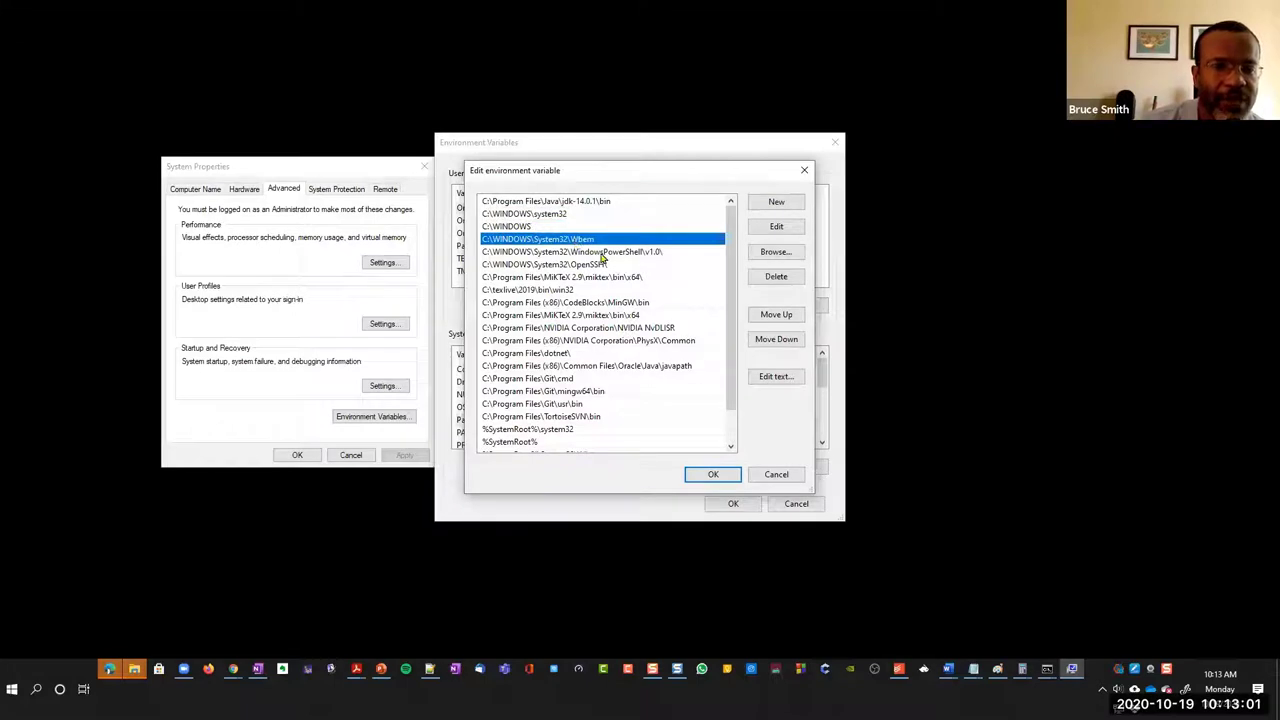
pyautogui.click(602, 253)
pyautogui.click(603, 265)
pyautogui.click(605, 278)
pyautogui.scroll(-1, 607, 310)
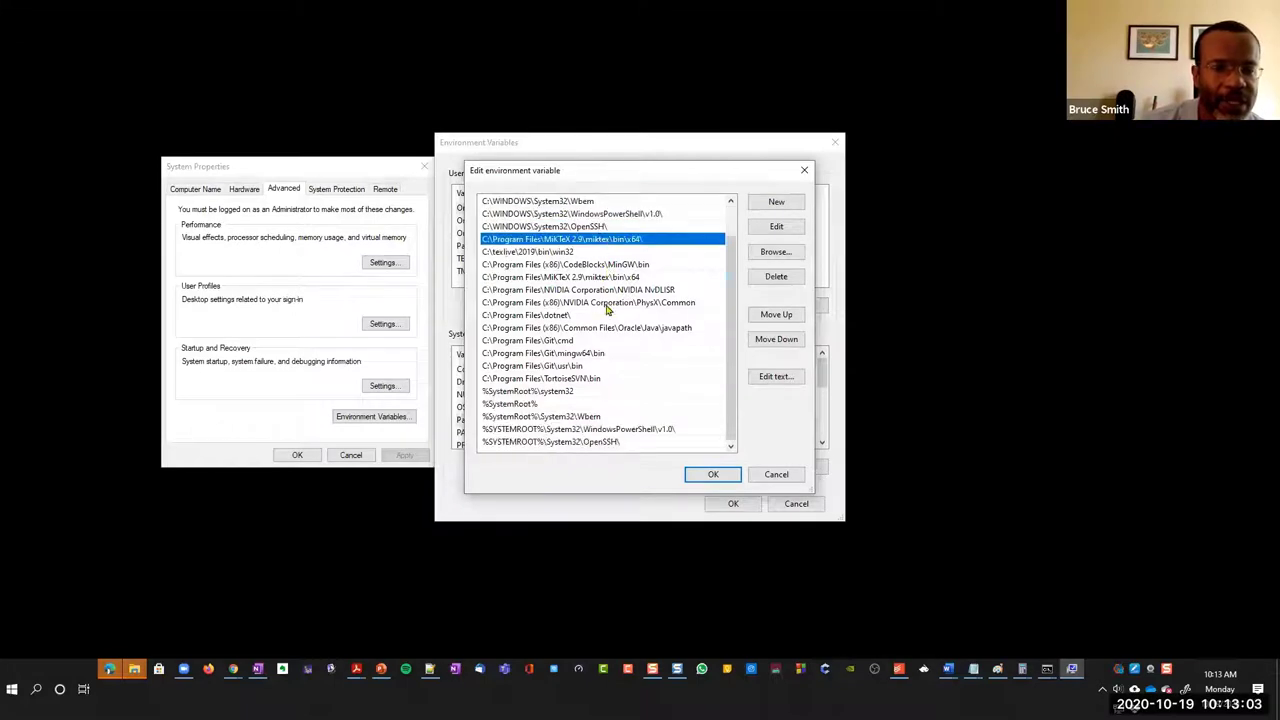
pyautogui.click(604, 355)
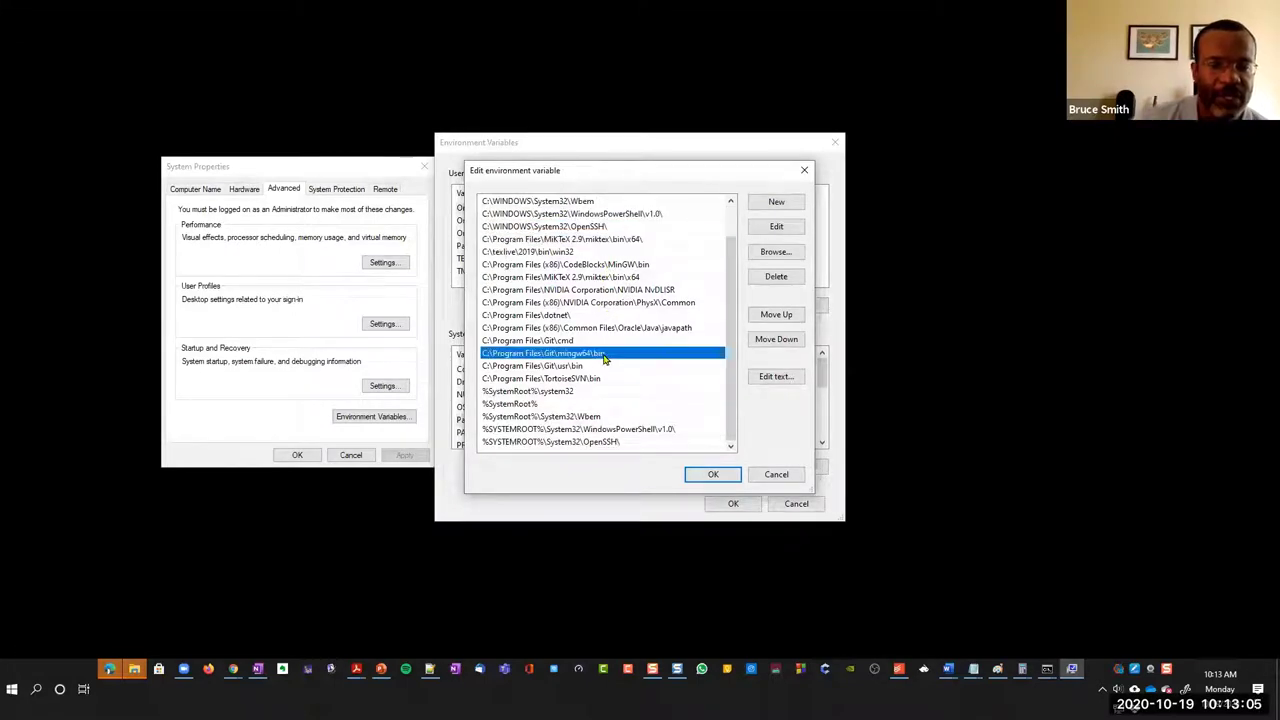
pyautogui.click(602, 443)
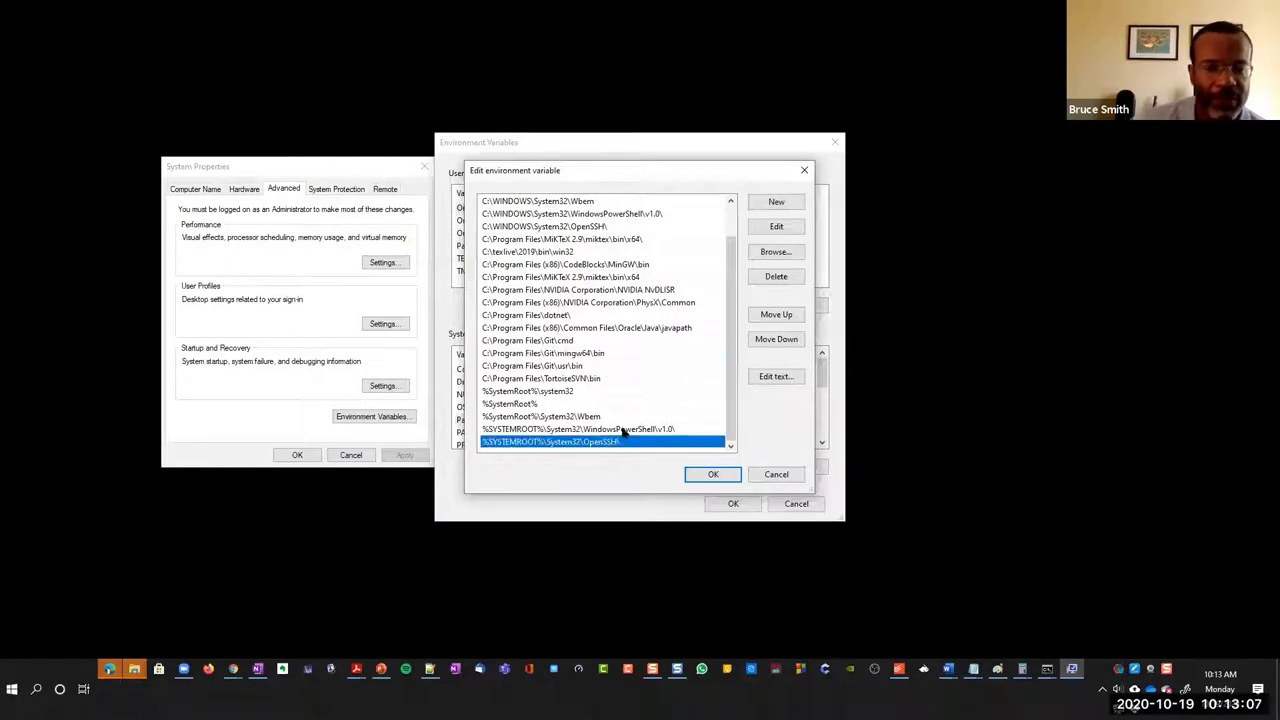
# - Start a new Path entry, erase the partial text, and cancel so Path stays unchanged
pyautogui.click(773, 201)
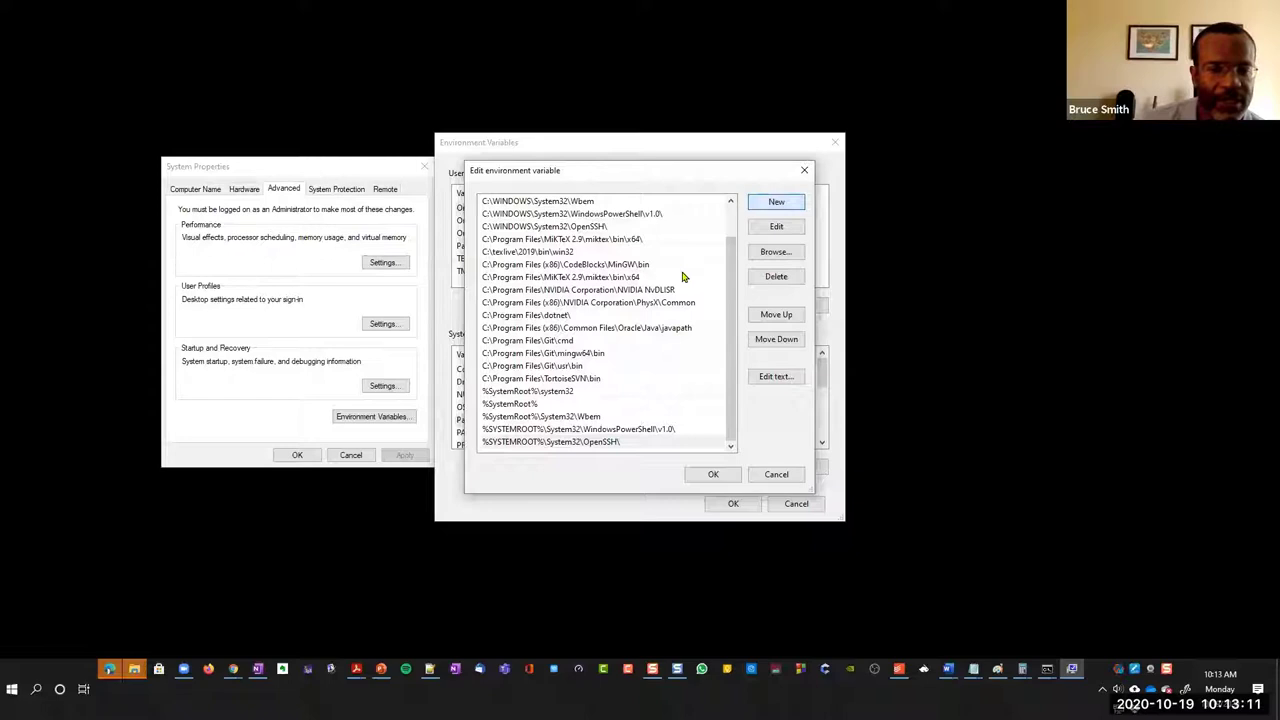
pyautogui.click(772, 204)
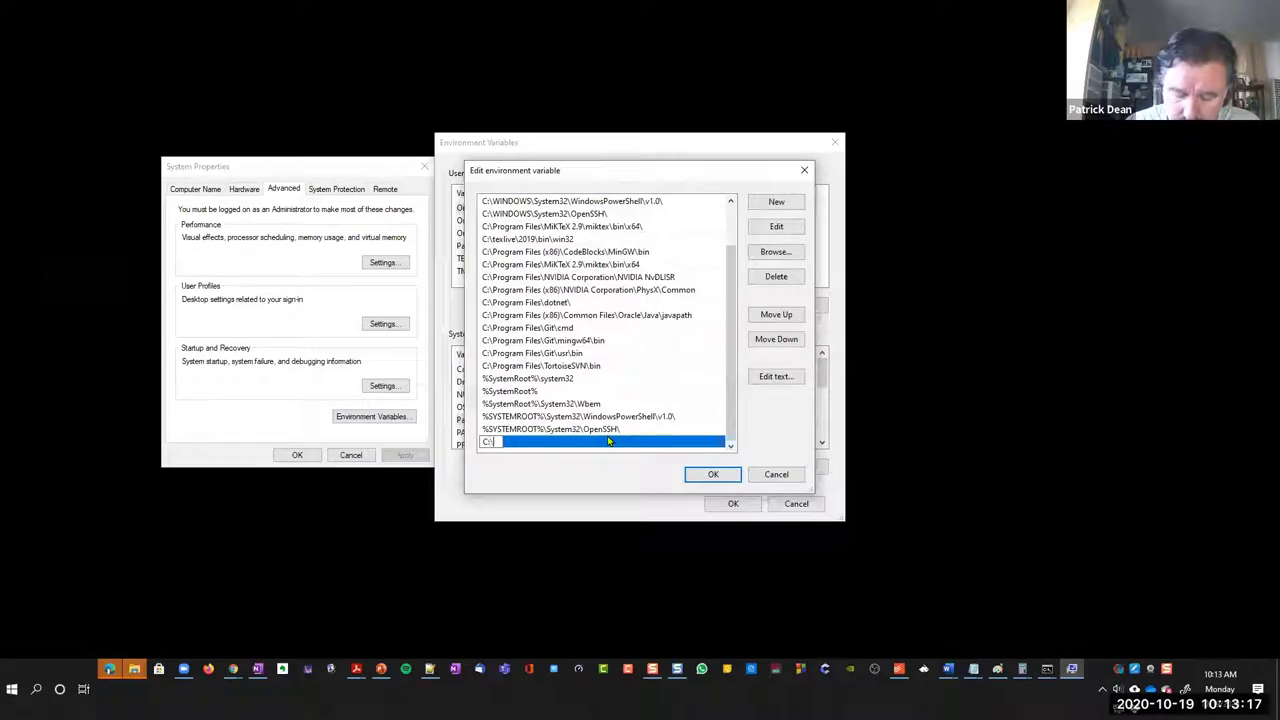
pyautogui.press('BackSpace')
pyautogui.press('BackSpace')
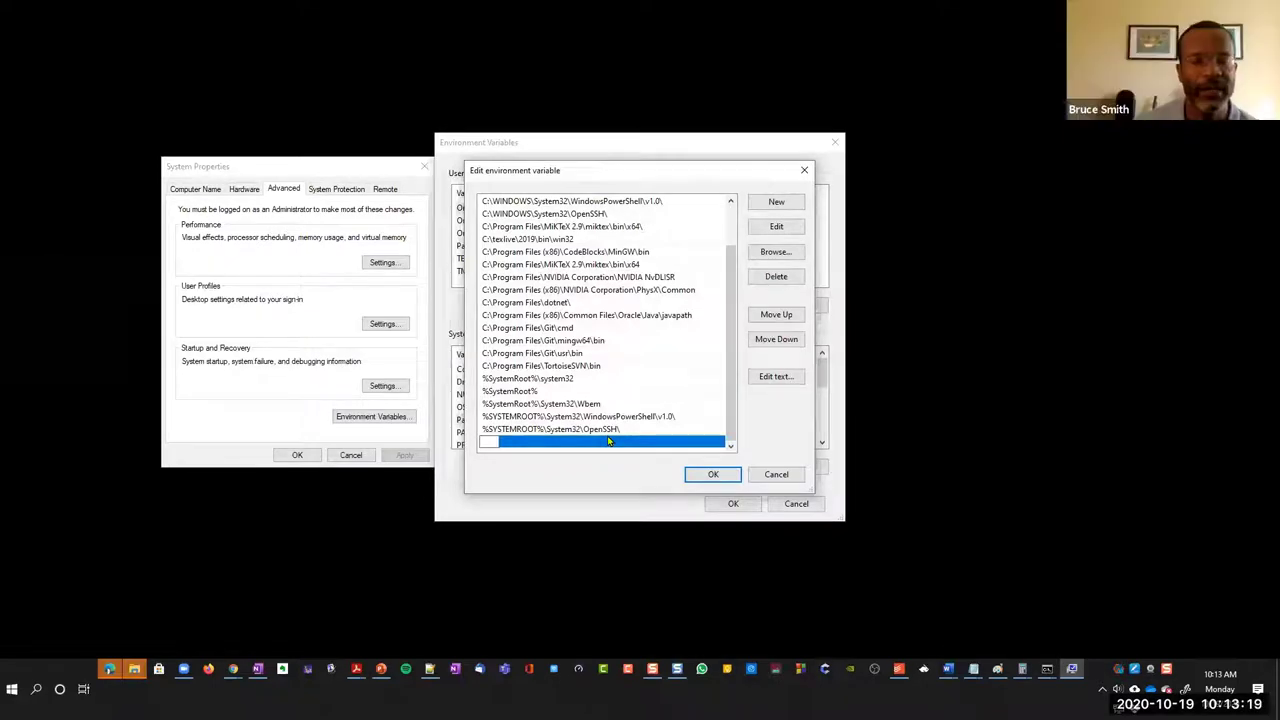
pyautogui.click(776, 474)
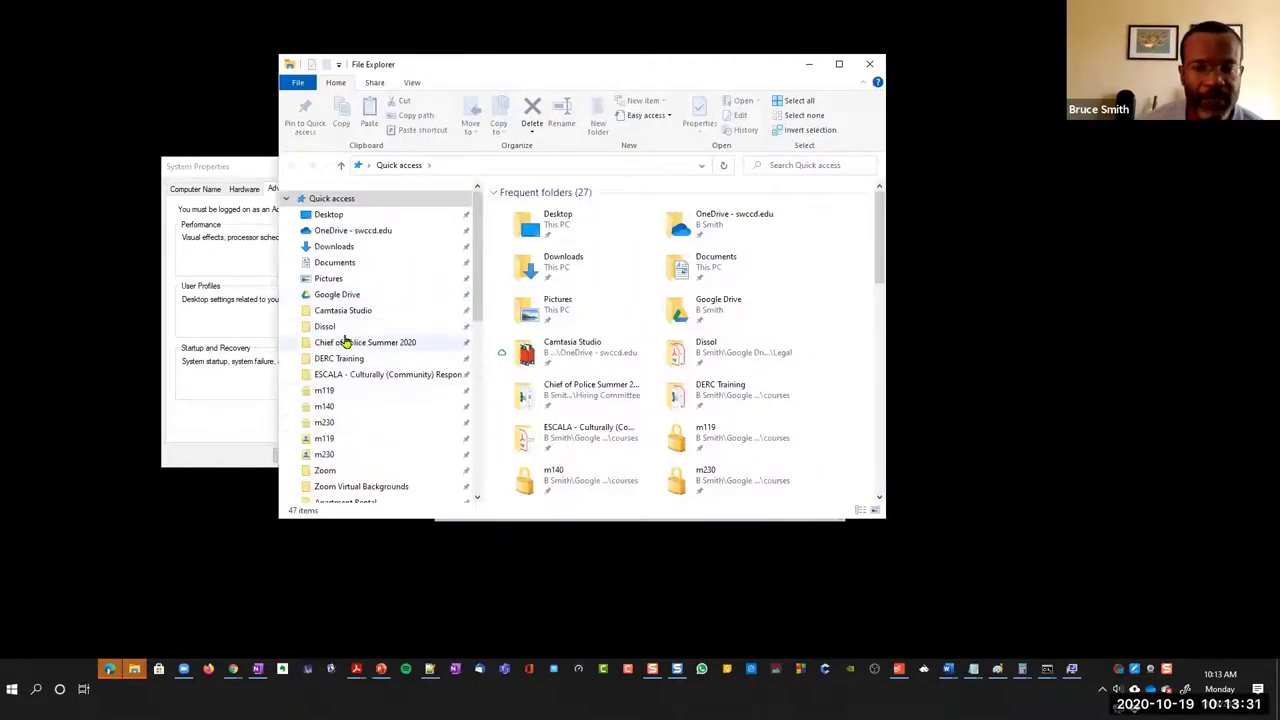
# - Browse to C:\Program Files (x86)\CodeBlocks\MinGW\bin, widen the window, and select gcc.exe
pyautogui.scroll(-2, 393, 487)
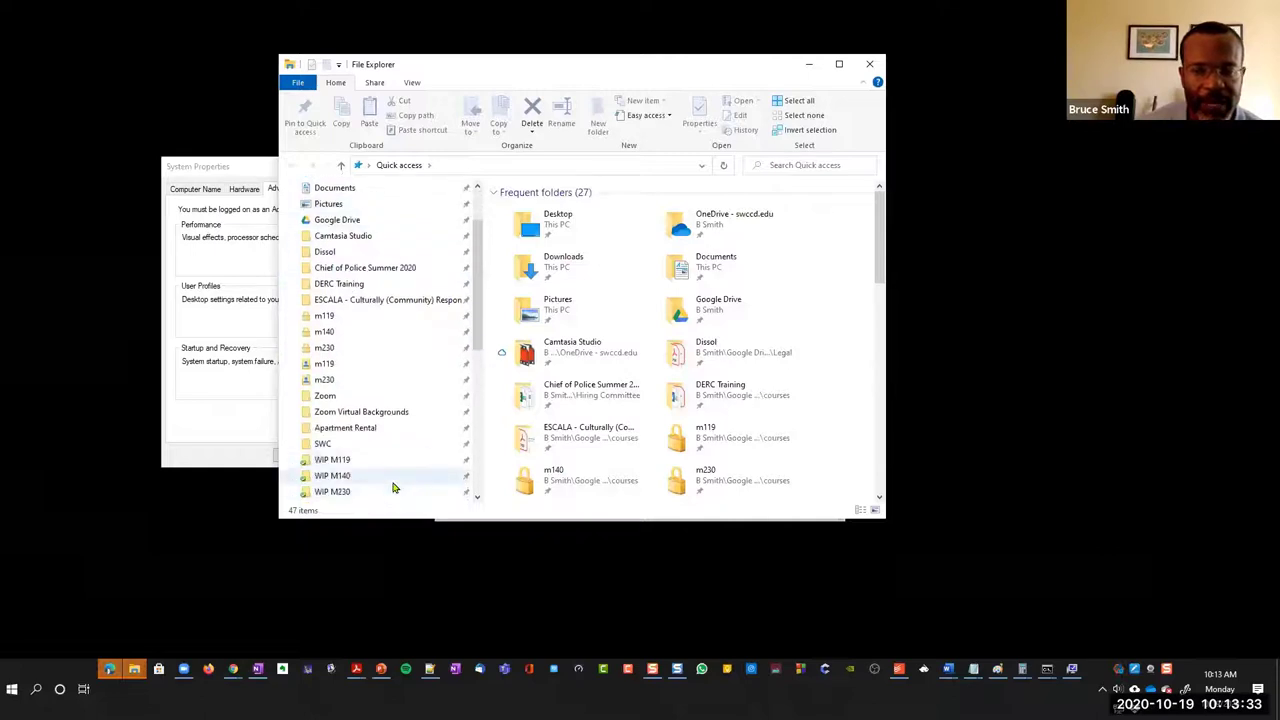
pyautogui.scroll(-3, 393, 487)
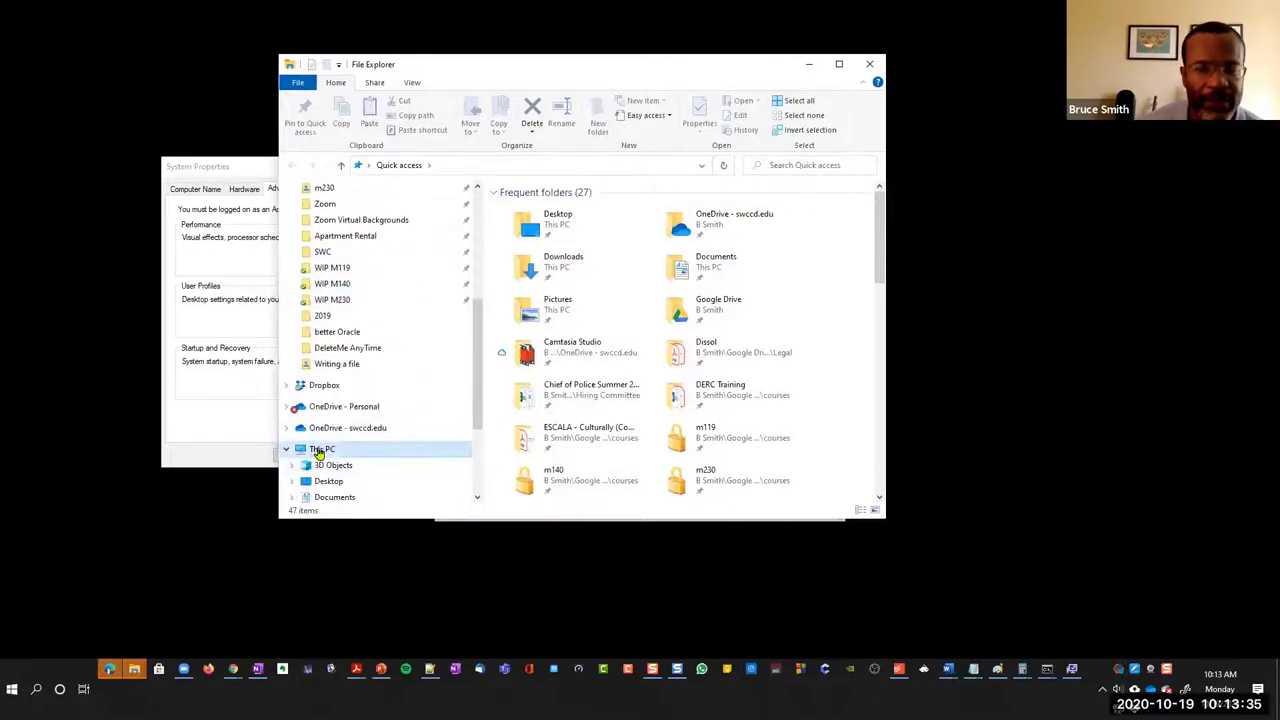
pyautogui.click(318, 451)
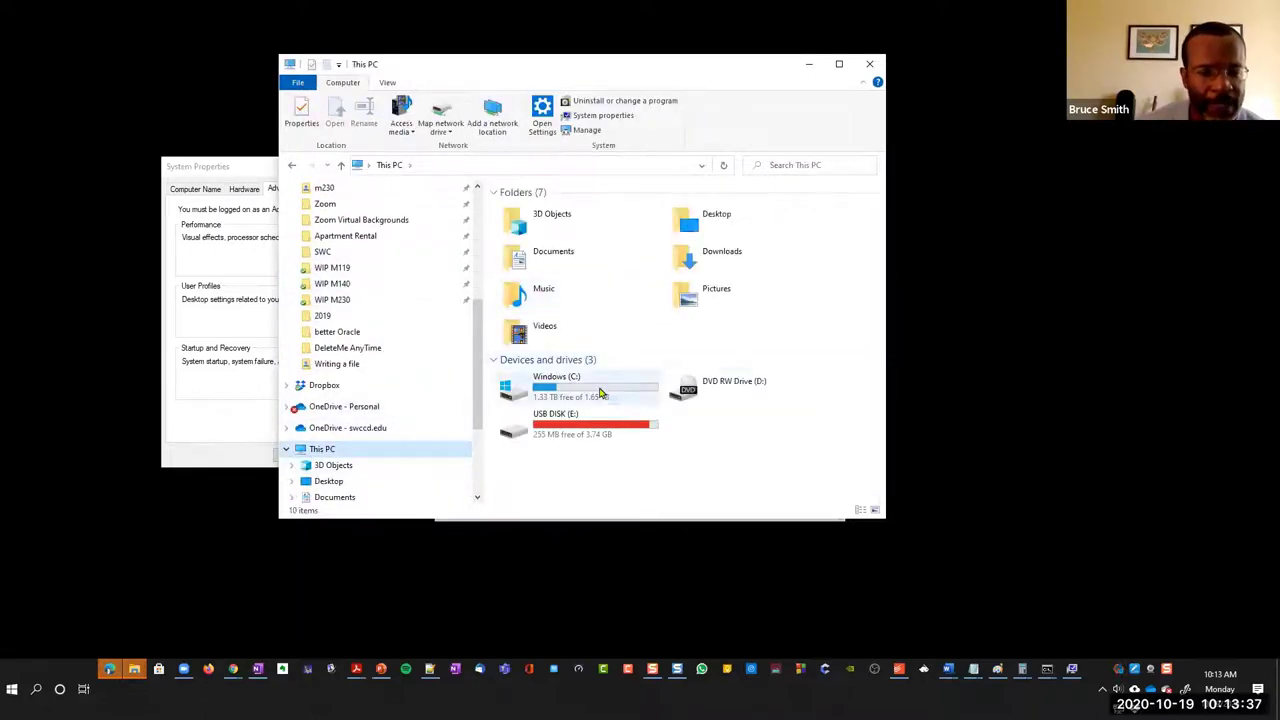
pyautogui.doubleClick(600, 393)
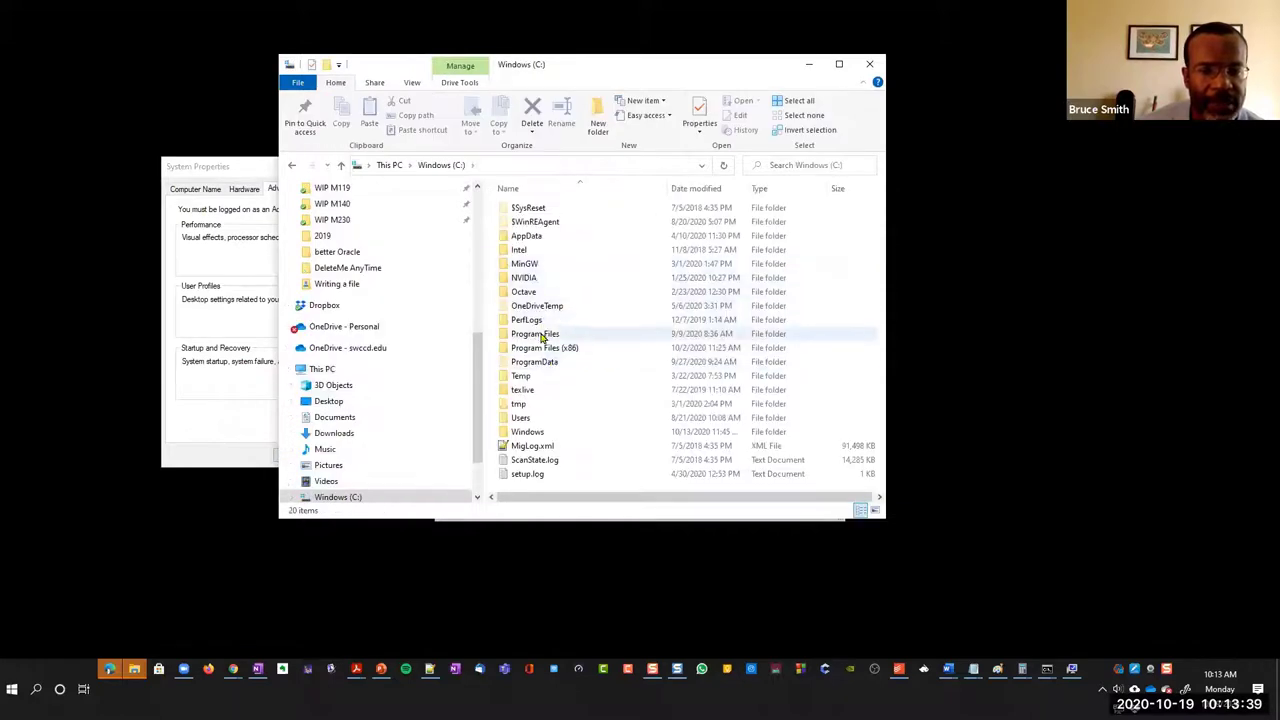
pyautogui.doubleClick(545, 347)
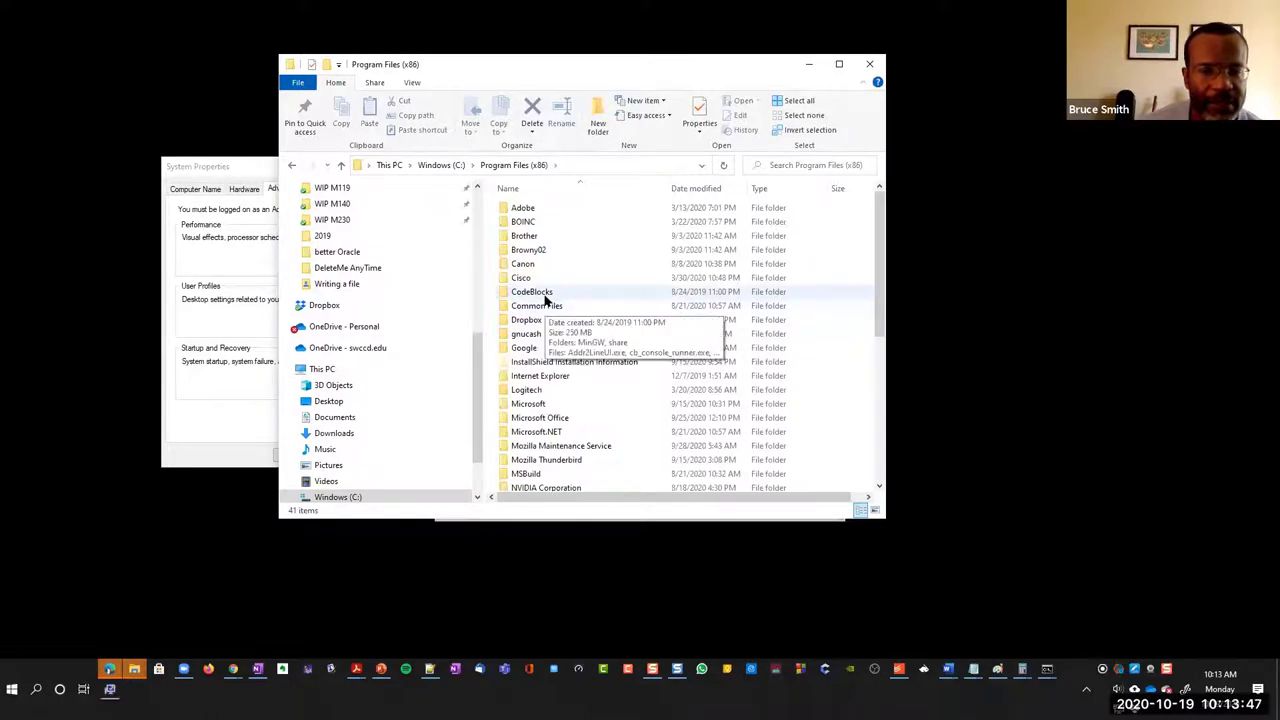
pyautogui.doubleClick(545, 297)
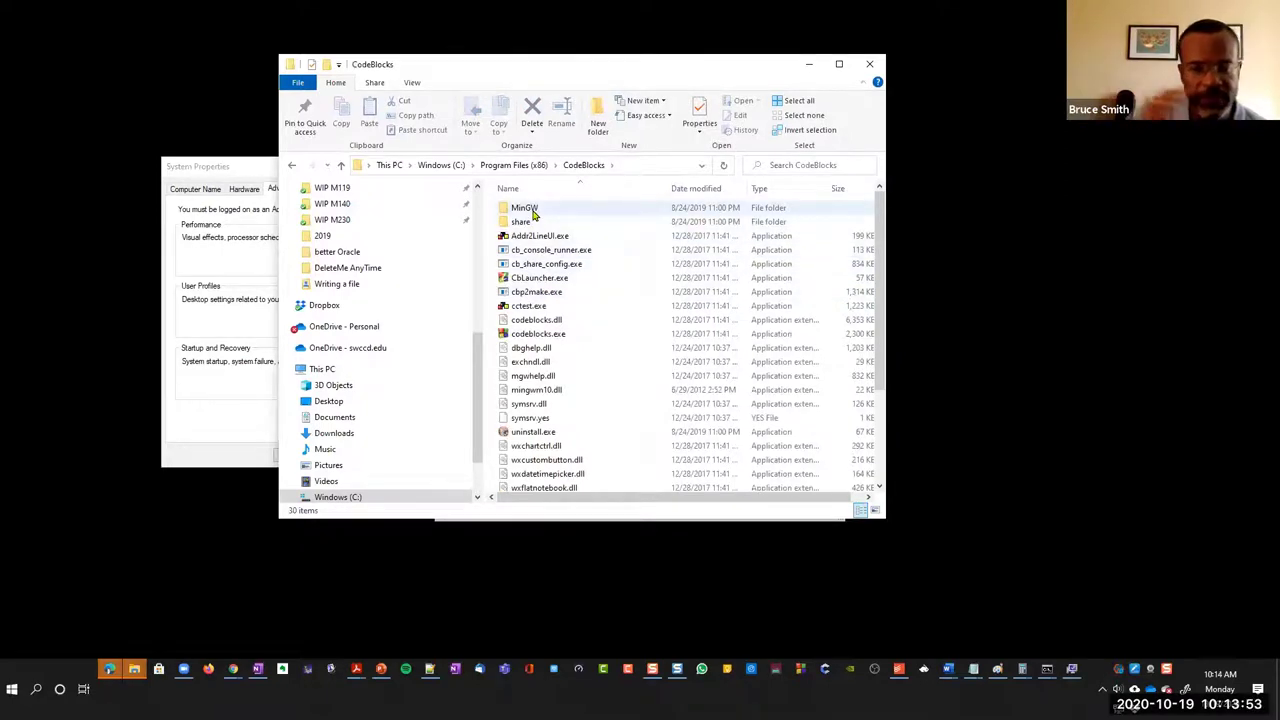
pyautogui.doubleClick(530, 208)
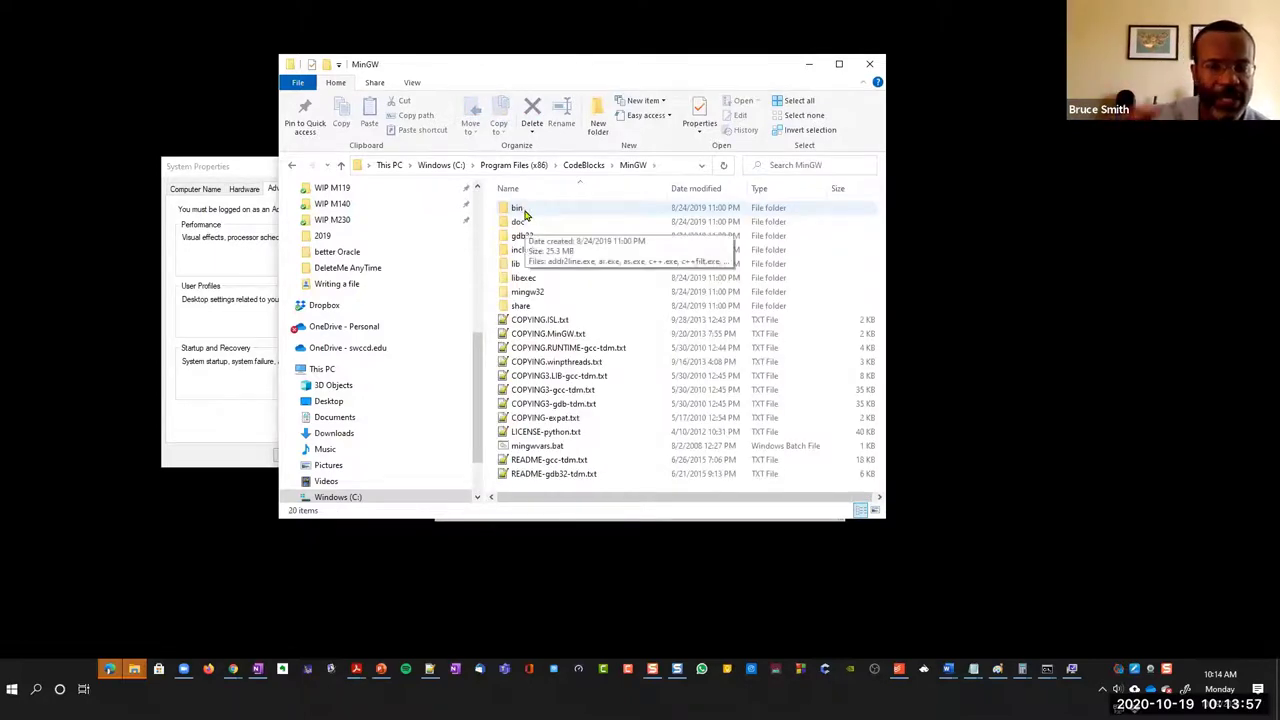
pyautogui.click(522, 212)
pyautogui.doubleClick(524, 214)
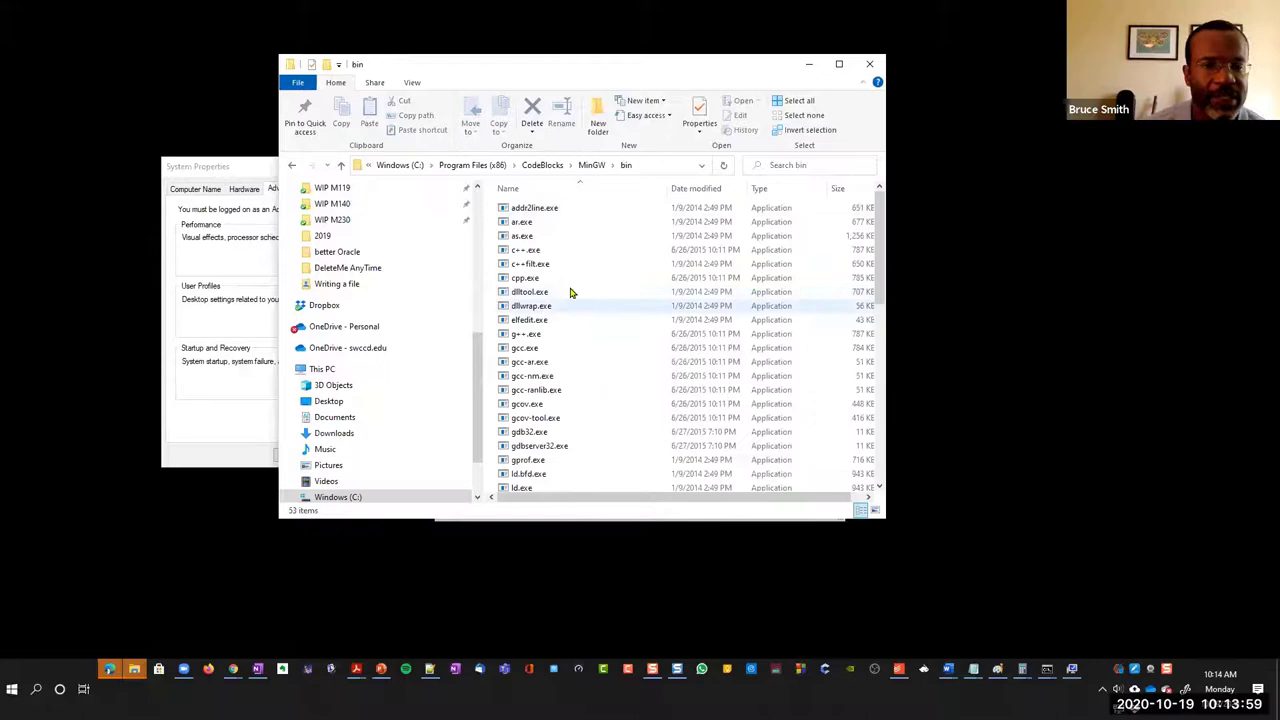
pyautogui.moveTo(885, 227); pyautogui.dragTo(1015, 228)
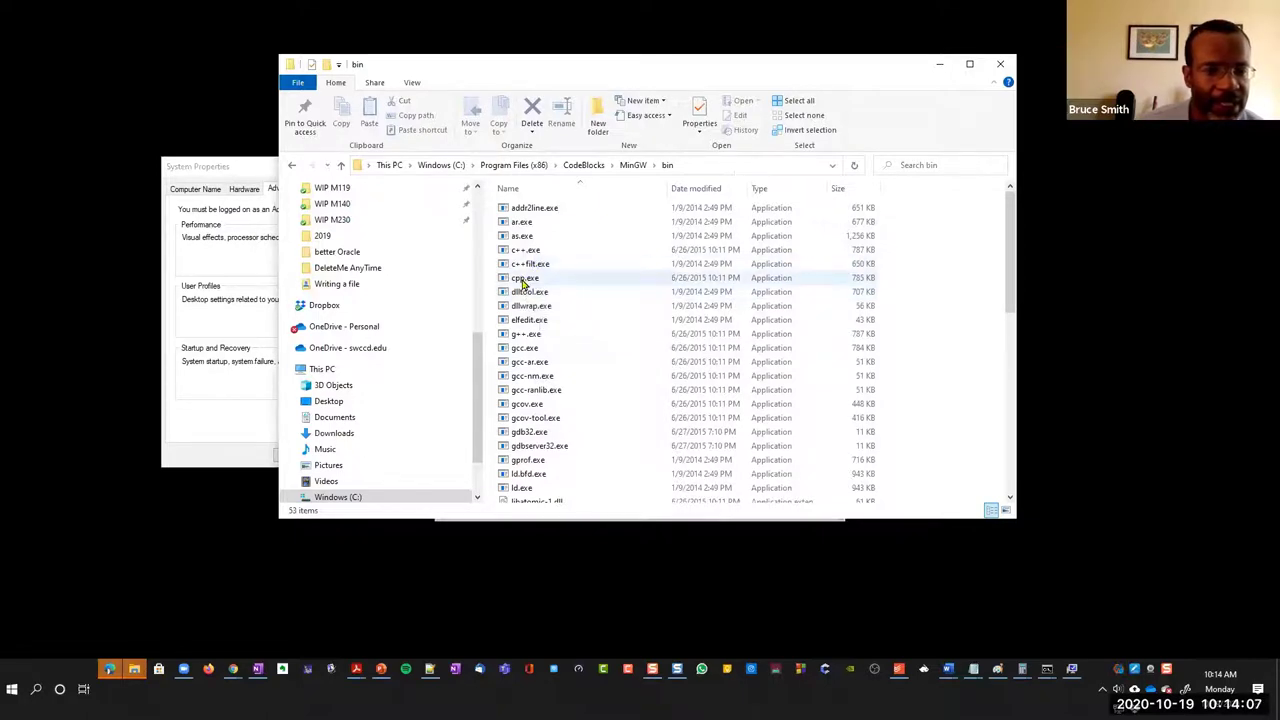
pyautogui.click(535, 352)
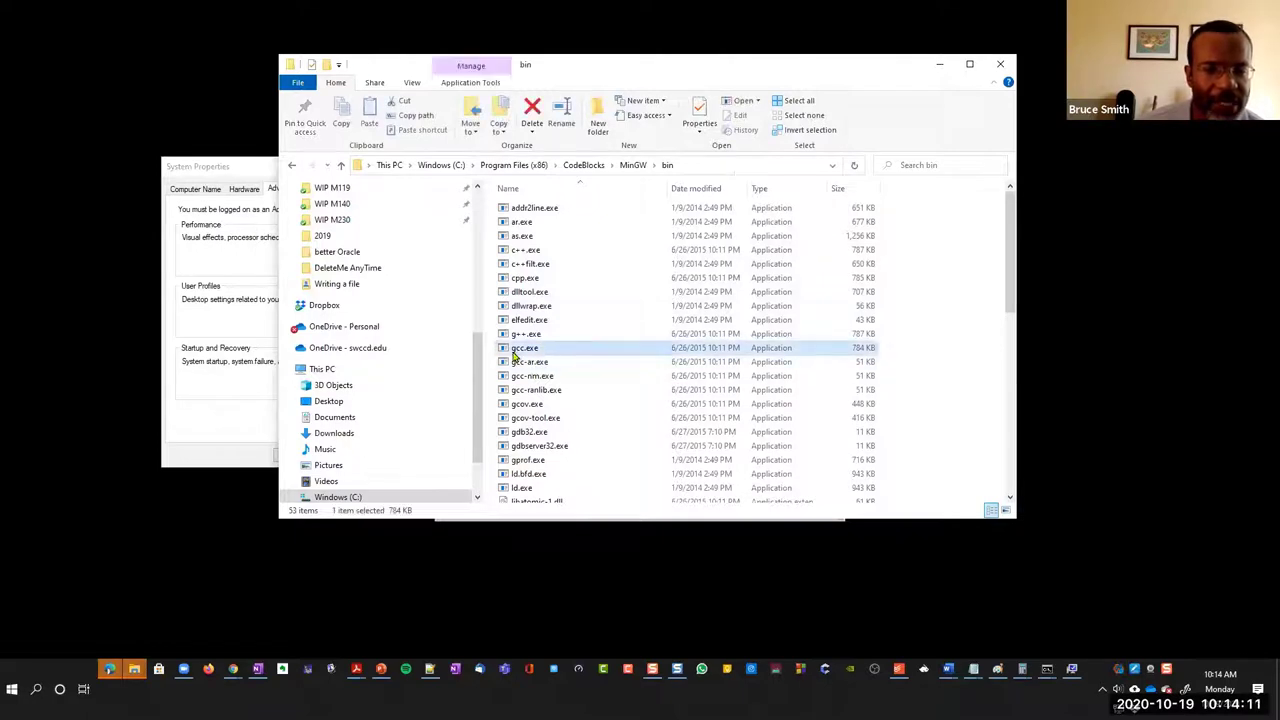
# - Copy the bin folder's path from the address bar and return to Environment Variables
pyautogui.click(709, 165)
pyautogui.hotkey('ctrl', 'c')
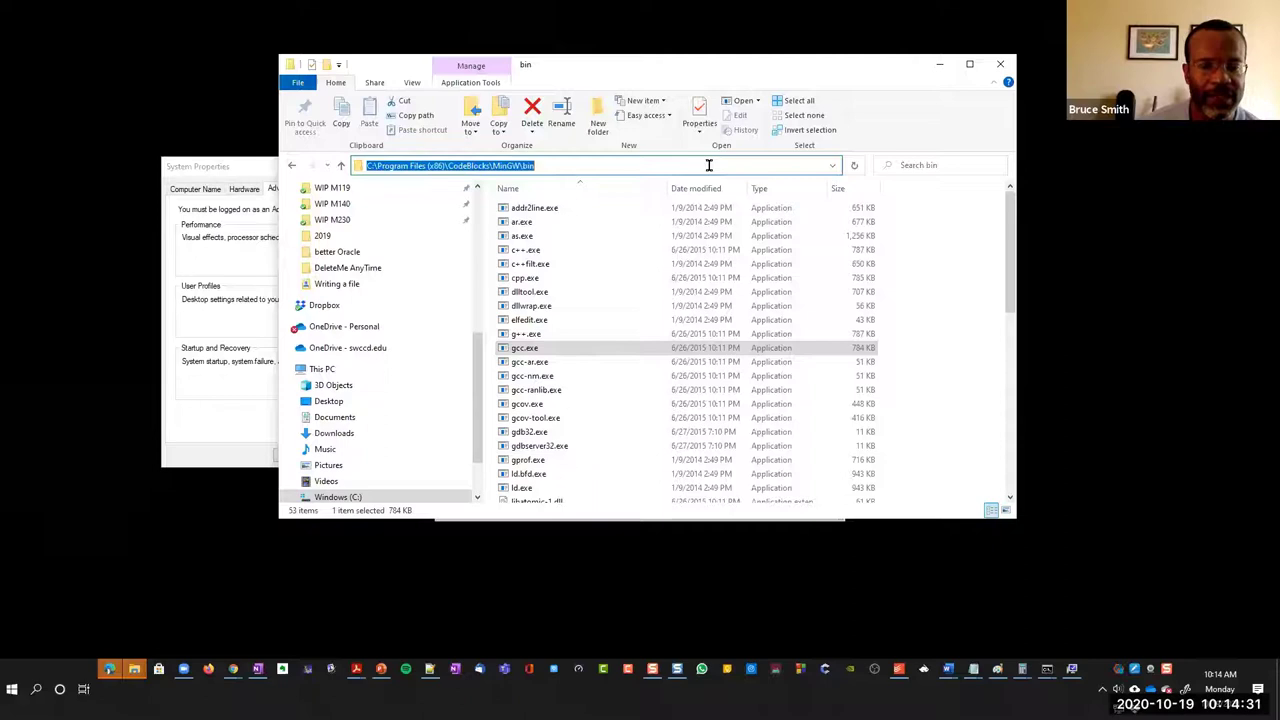
pyautogui.click(230, 447)
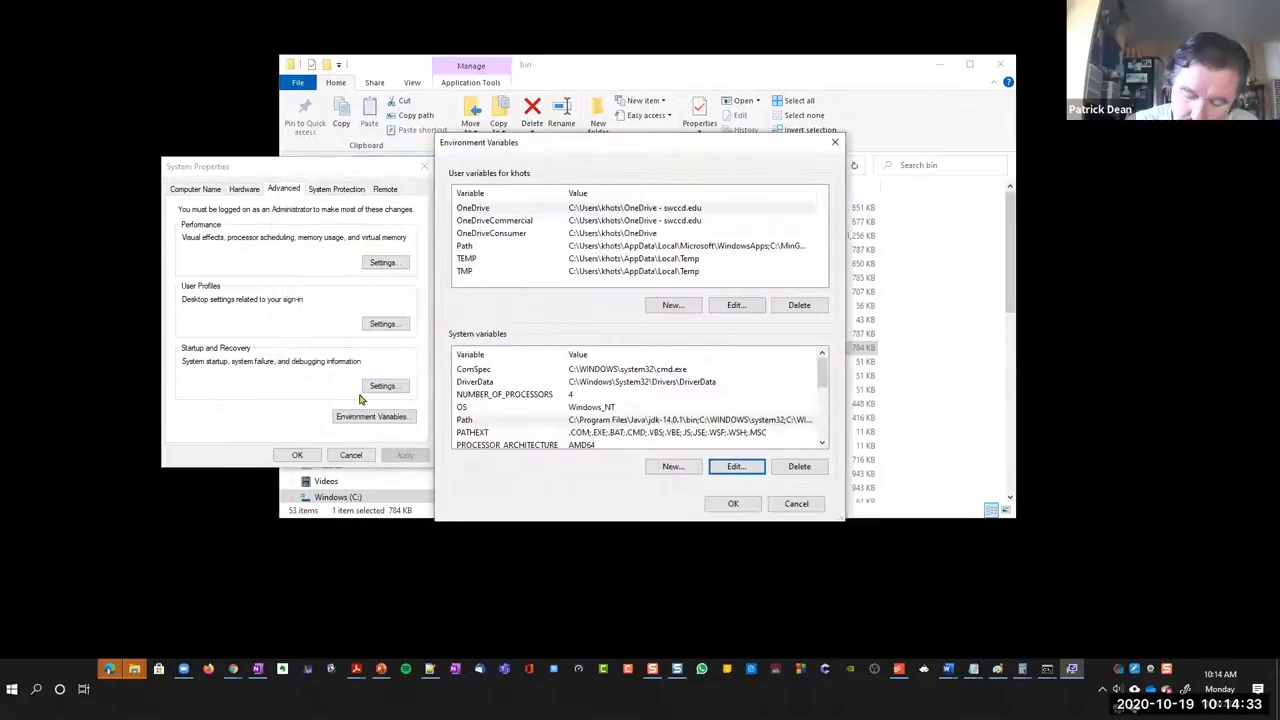
pyautogui.click(670, 467)
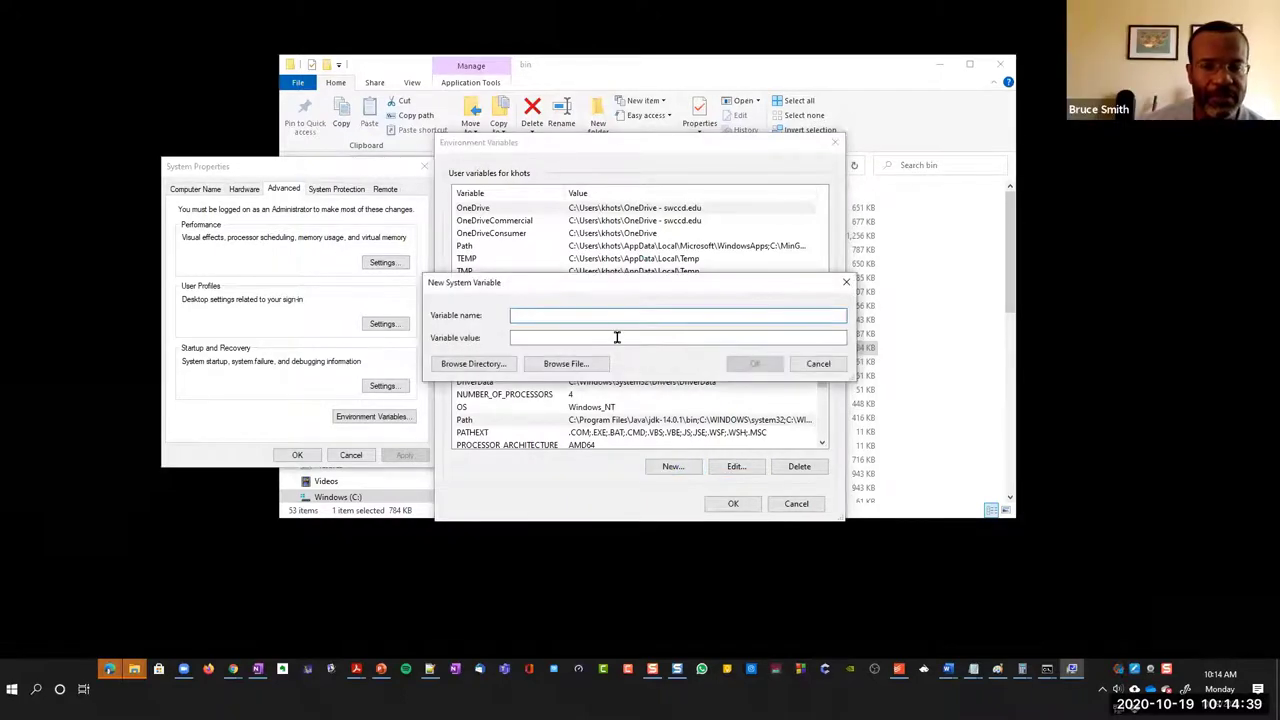
# - Cancel the new variable and append C:\Program Files (x86)\CodeBlocks\MinGW\bin to the system Path
pyautogui.click(818, 364)
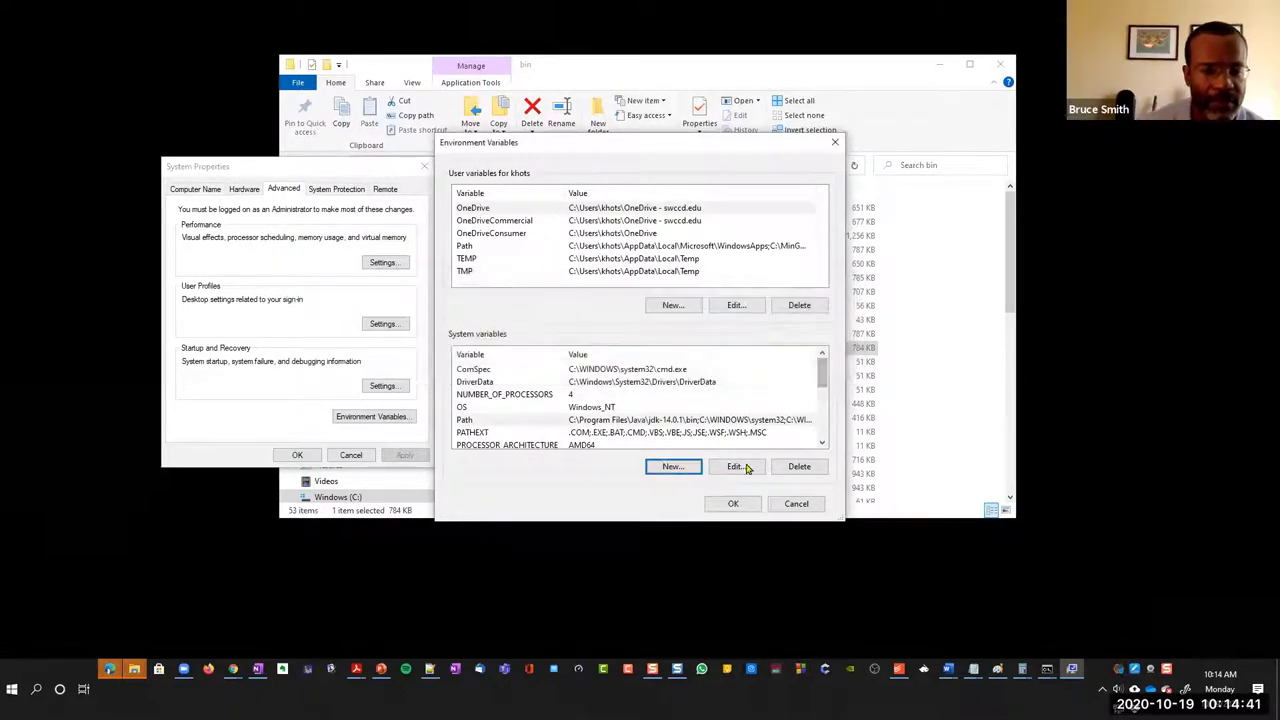
pyautogui.click(603, 420)
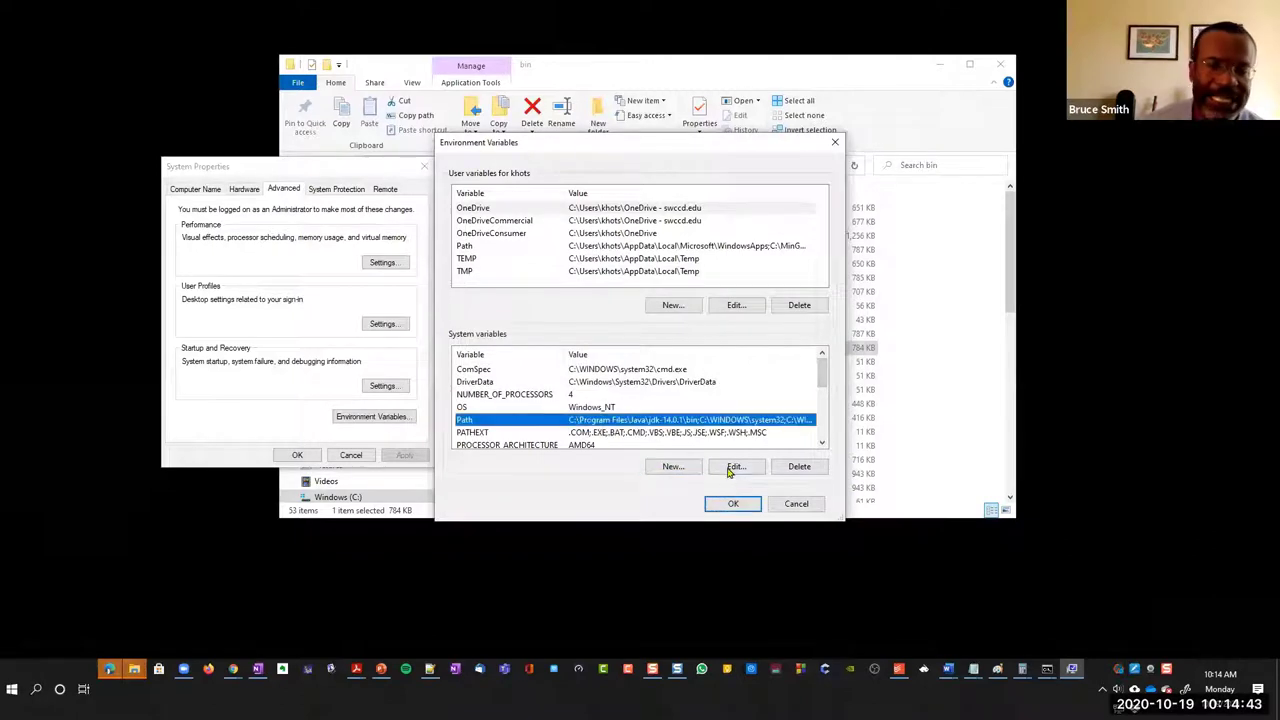
pyautogui.click(735, 467)
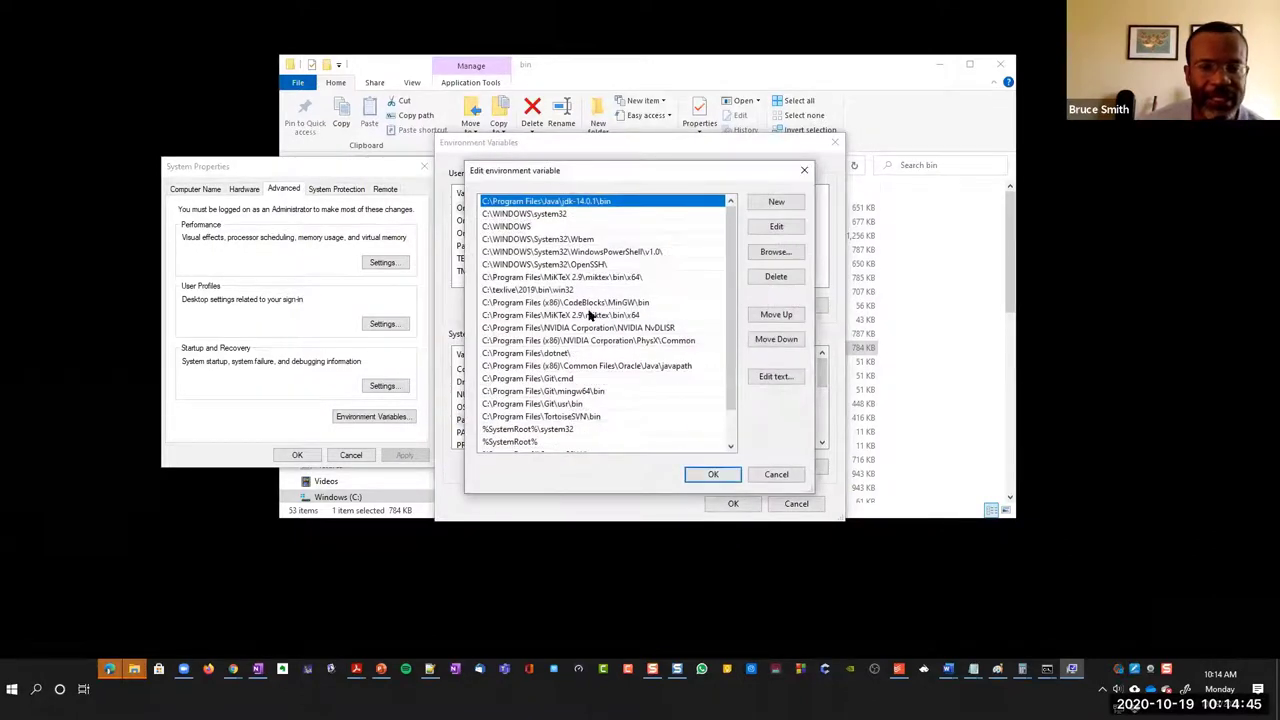
pyautogui.scroll(-1, 586, 314)
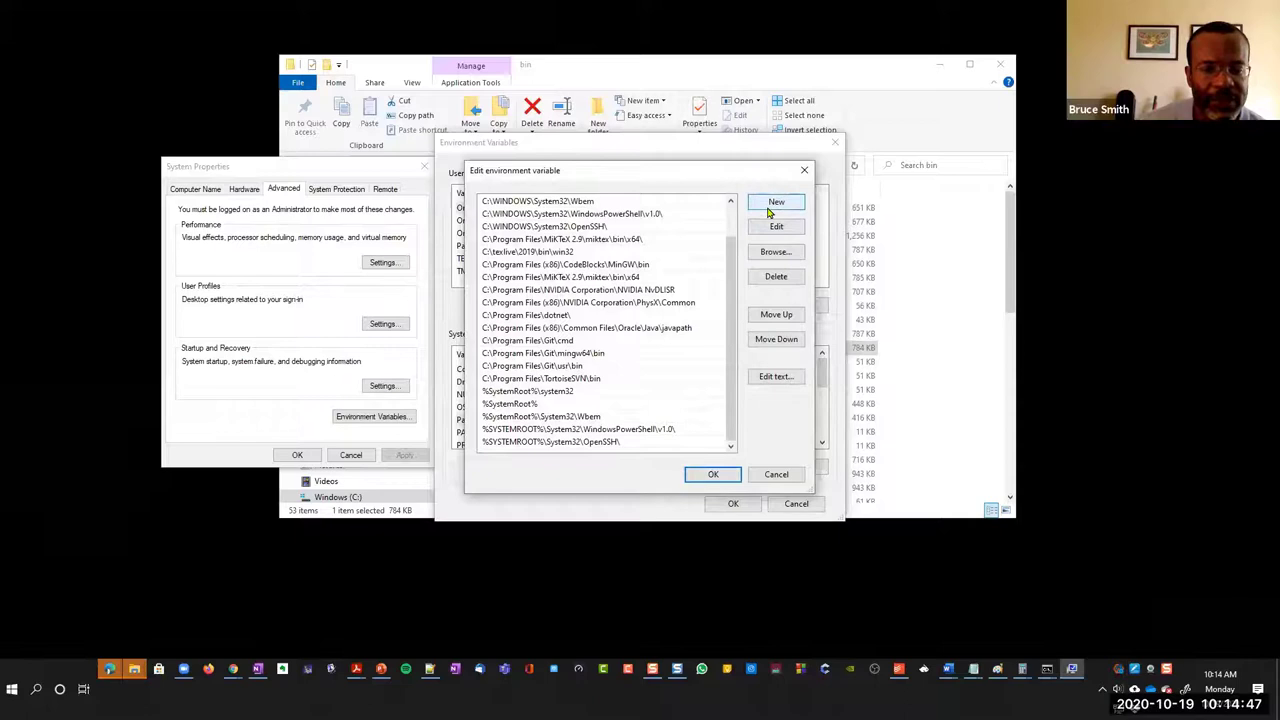
pyautogui.click(769, 207)
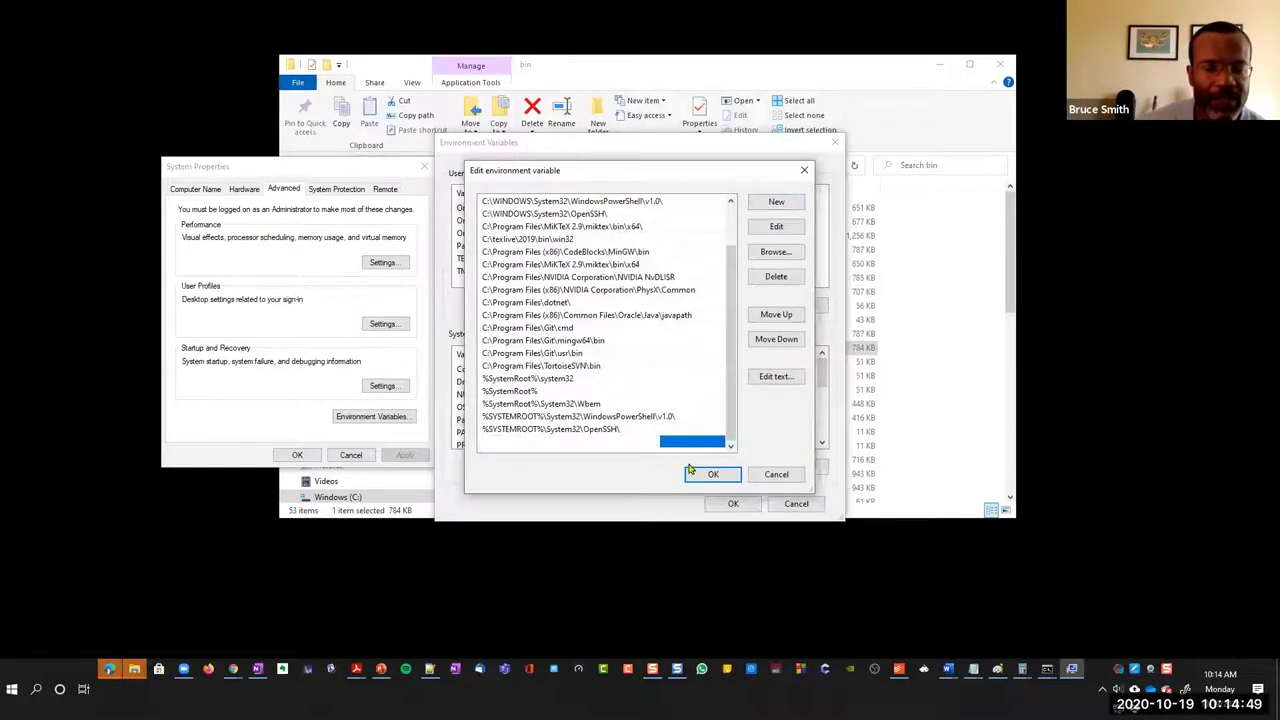
pyautogui.hotkey('ctrl', 'v')
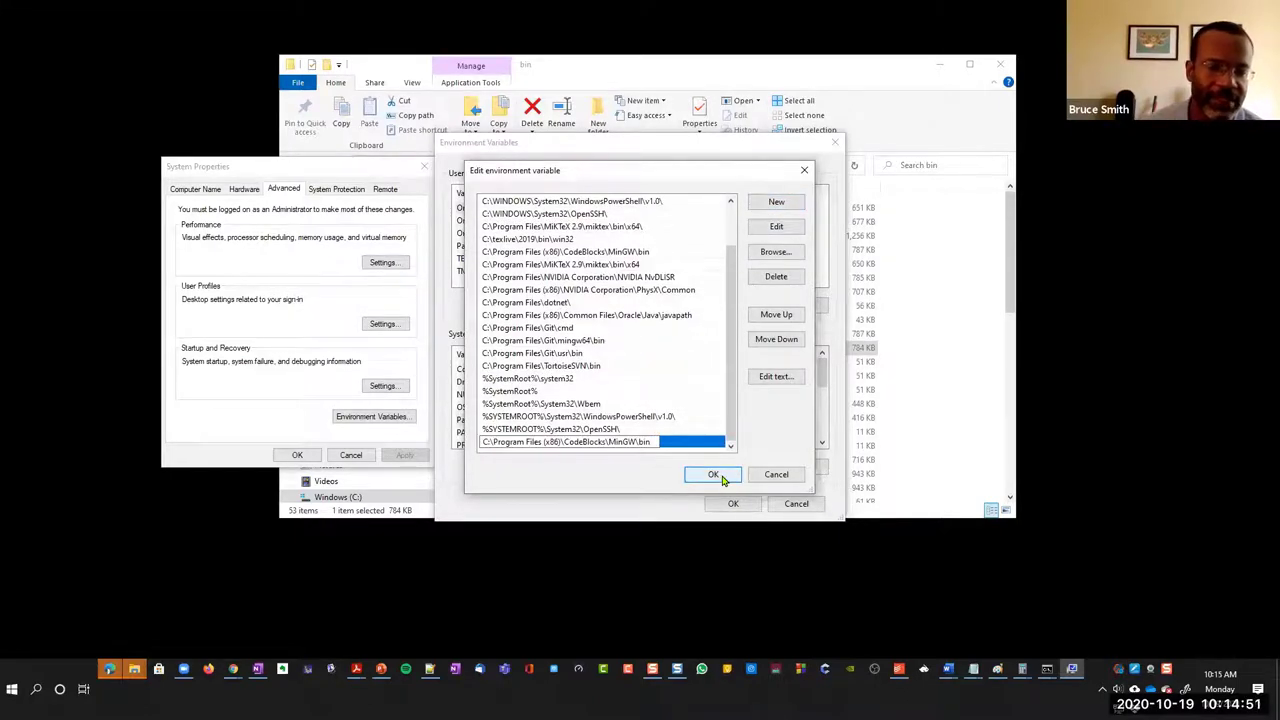
pyautogui.click(713, 475)
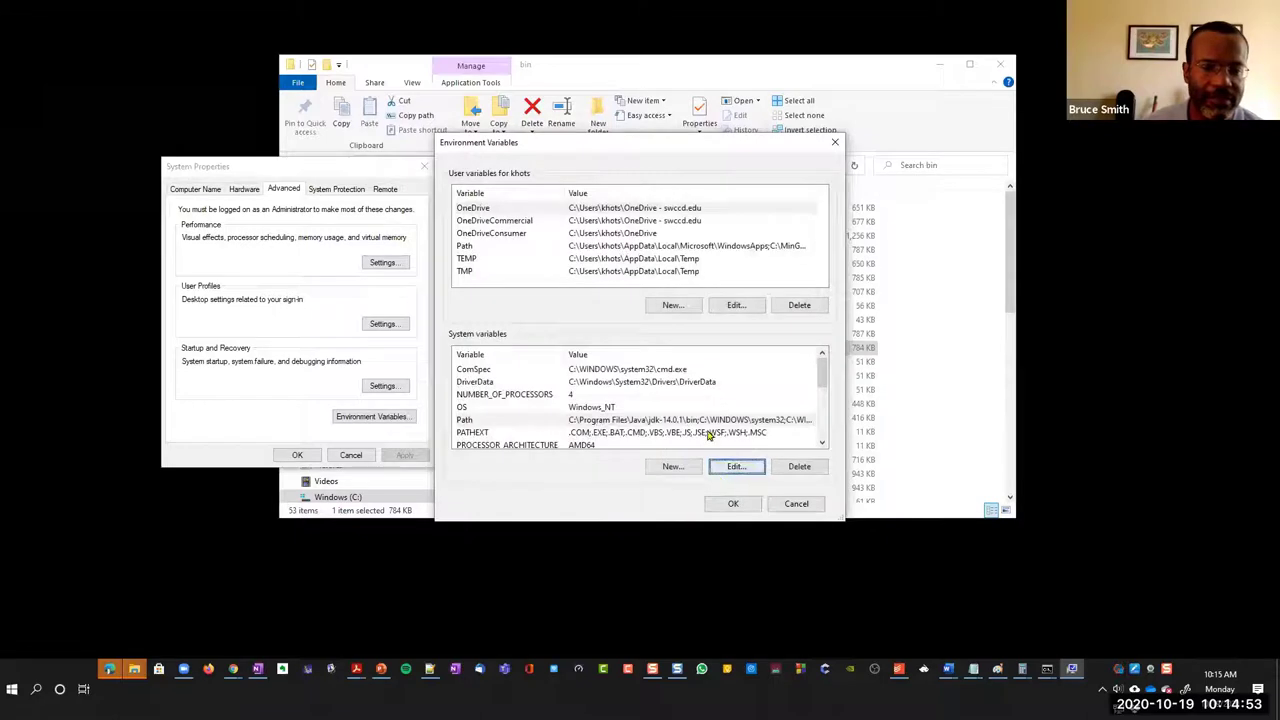
# - Save the change with OK in Environment Variables and System Properties
pyautogui.scroll(-2, 707, 435)
pyautogui.scroll(-2, 707, 435)
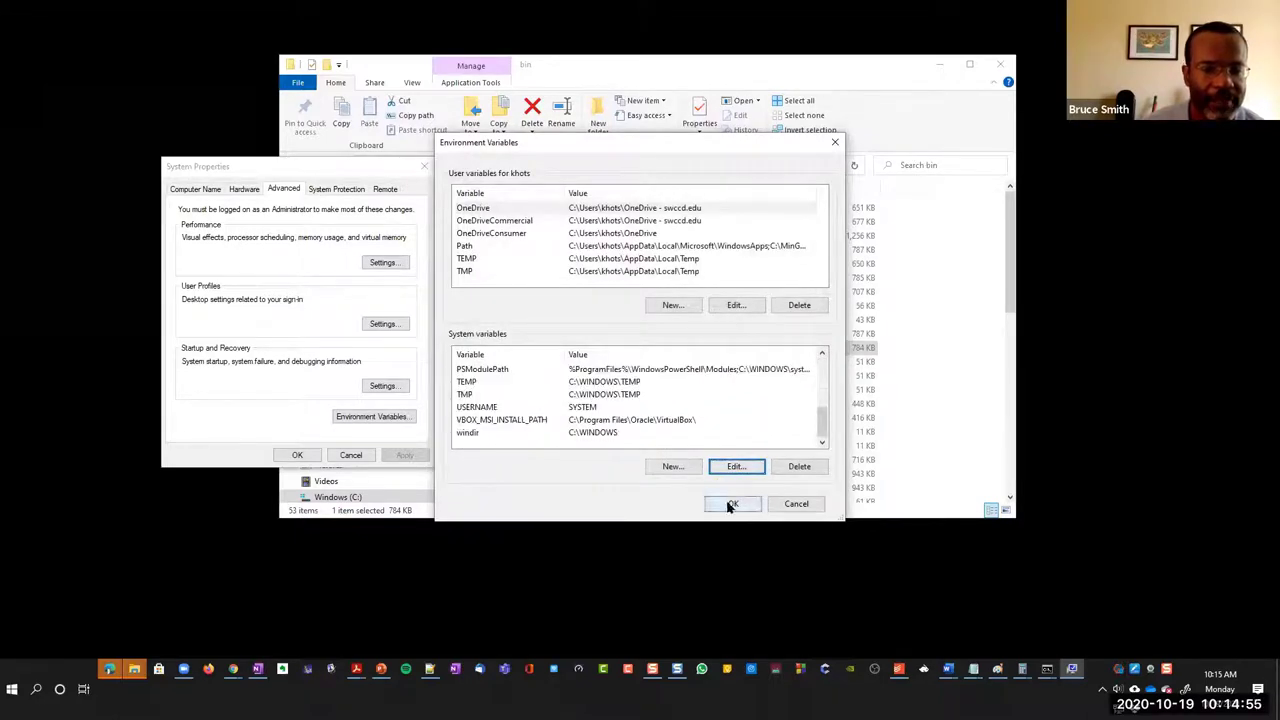
pyautogui.click(731, 505)
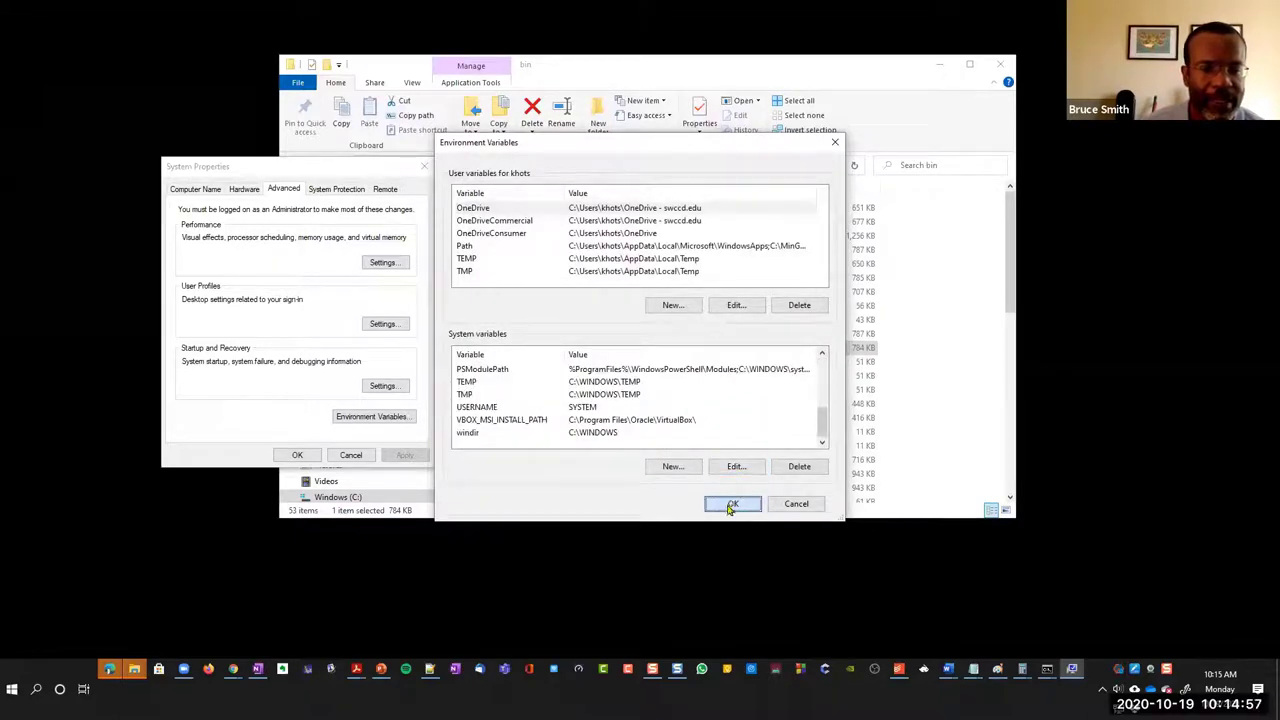
pyautogui.click(298, 455)
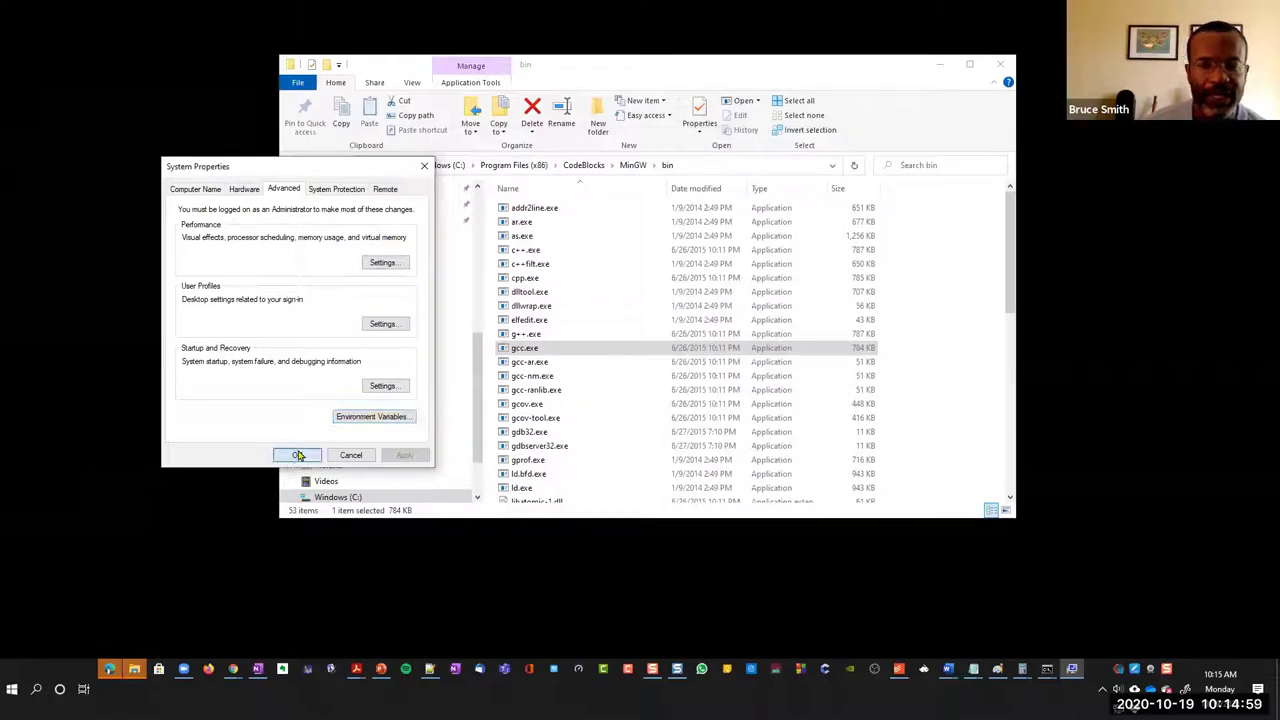
# - Bring the old Command Prompt window forward, move it into view, and close it
pyautogui.click(1047, 669)
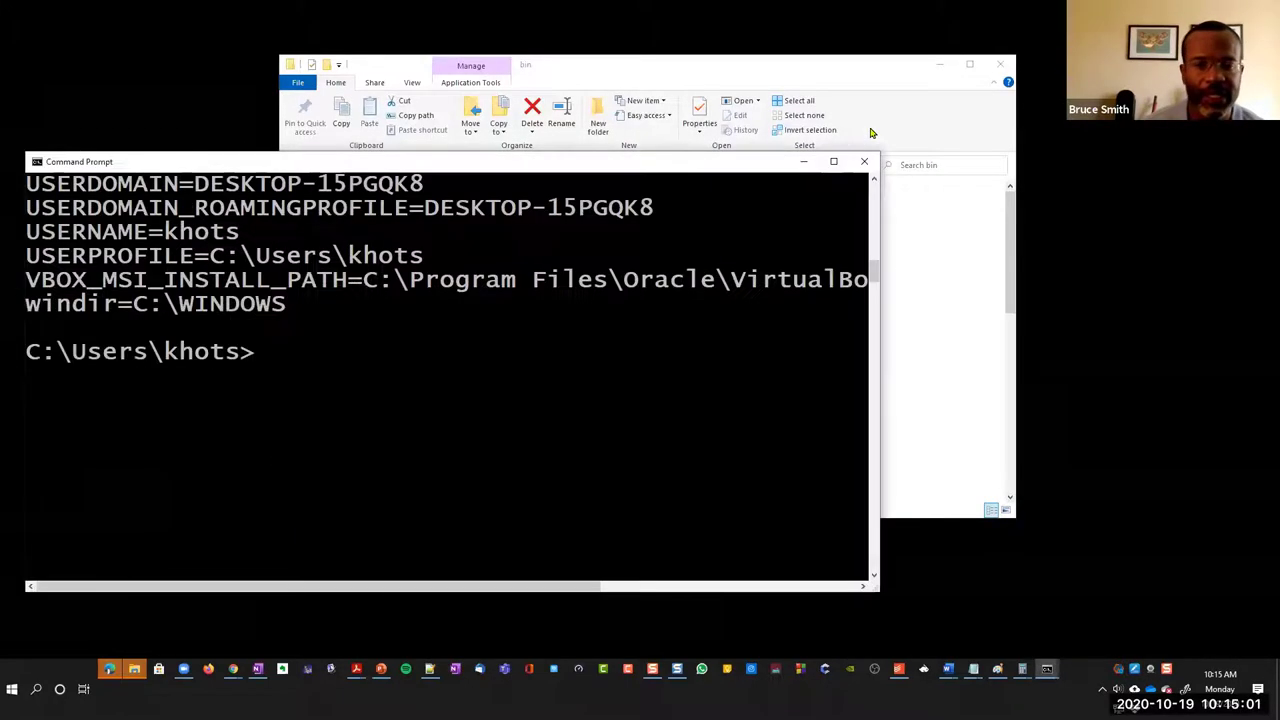
pyautogui.moveTo(603, 166); pyautogui.dragTo(744, 123)
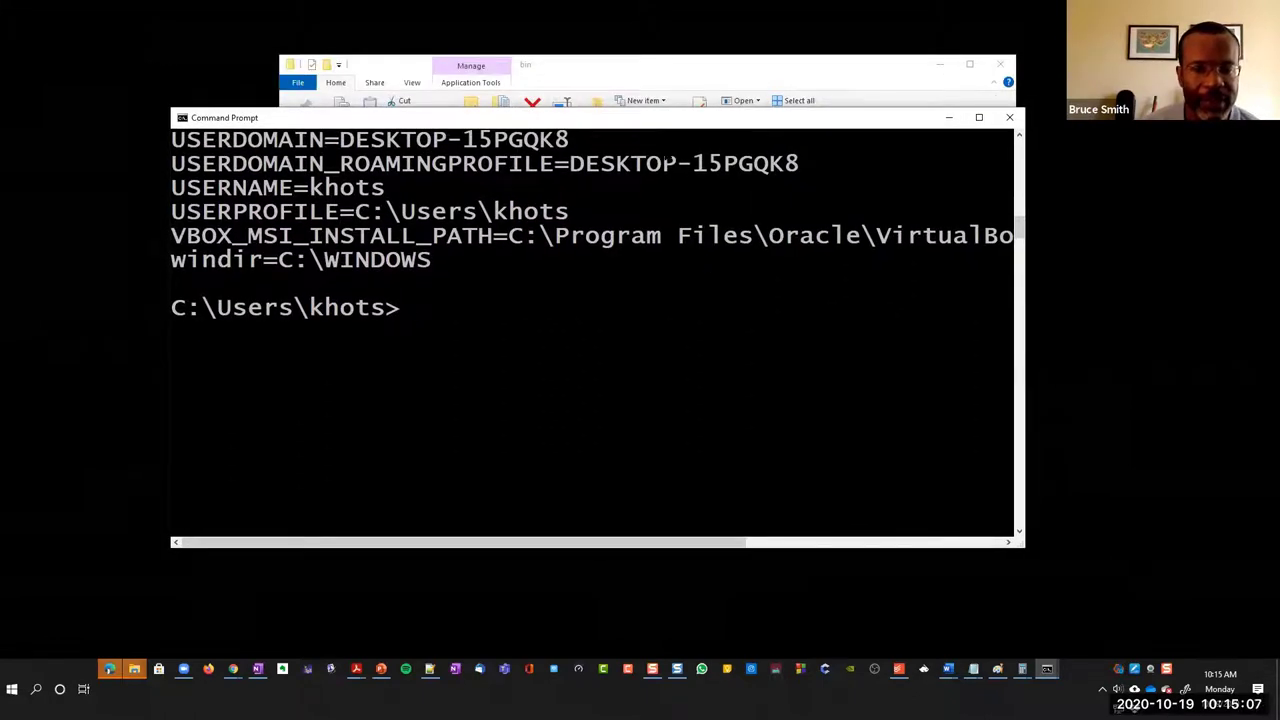
pyautogui.moveTo(666, 122); pyautogui.dragTo(670, 177)
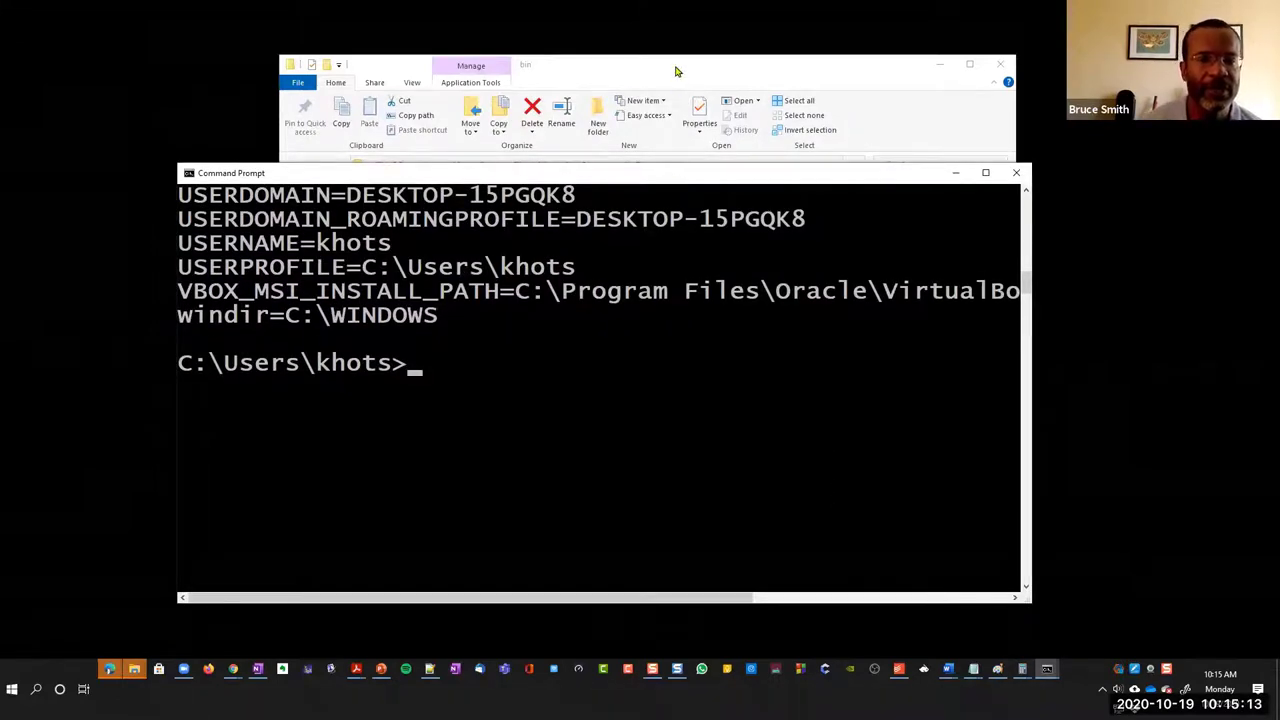
pyautogui.click(1017, 173)
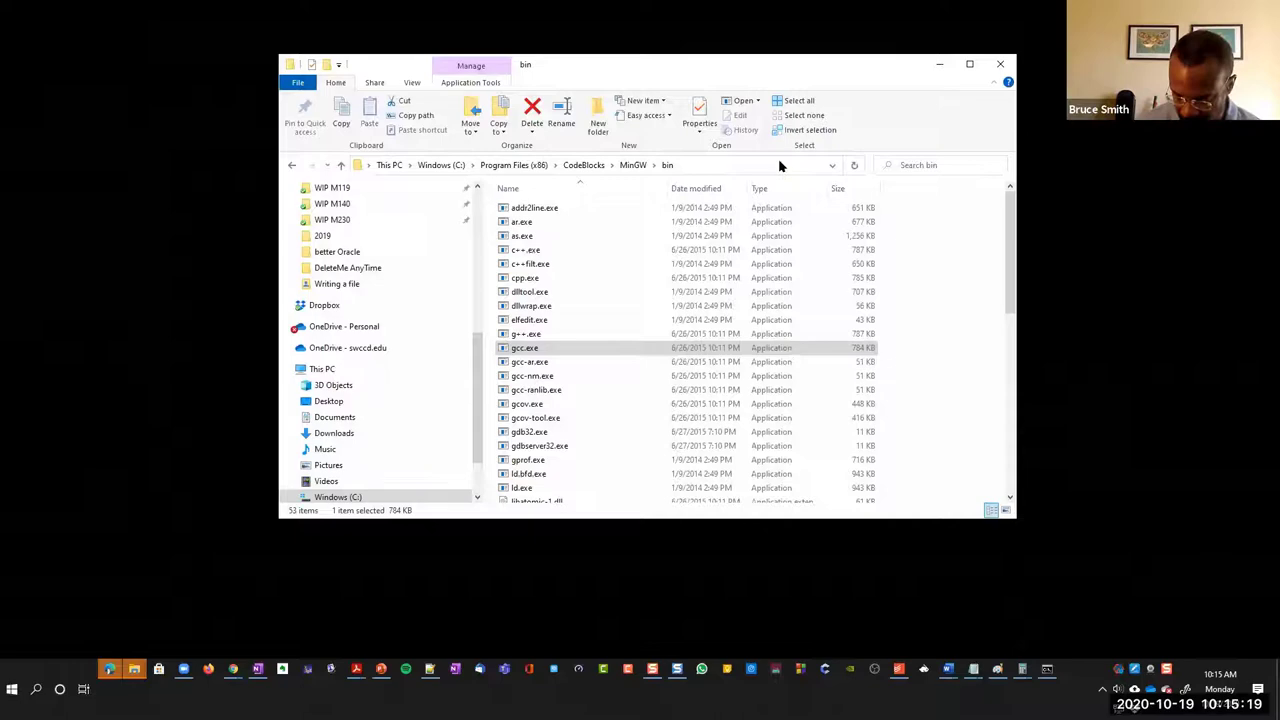
# - Launch a new Command Prompt via Start search 'cmd' and run gcc, which reports no input files
pyautogui.press('super')
pyautogui.write('cmd')
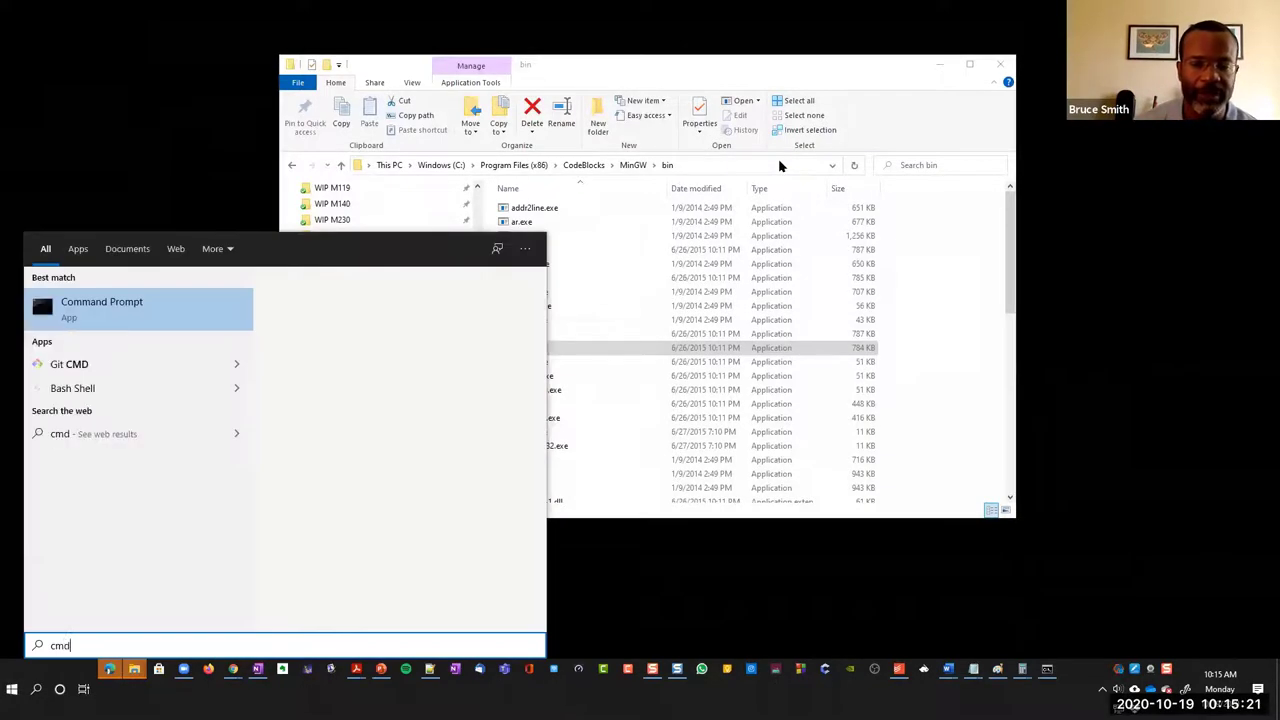
pyautogui.press('Return')
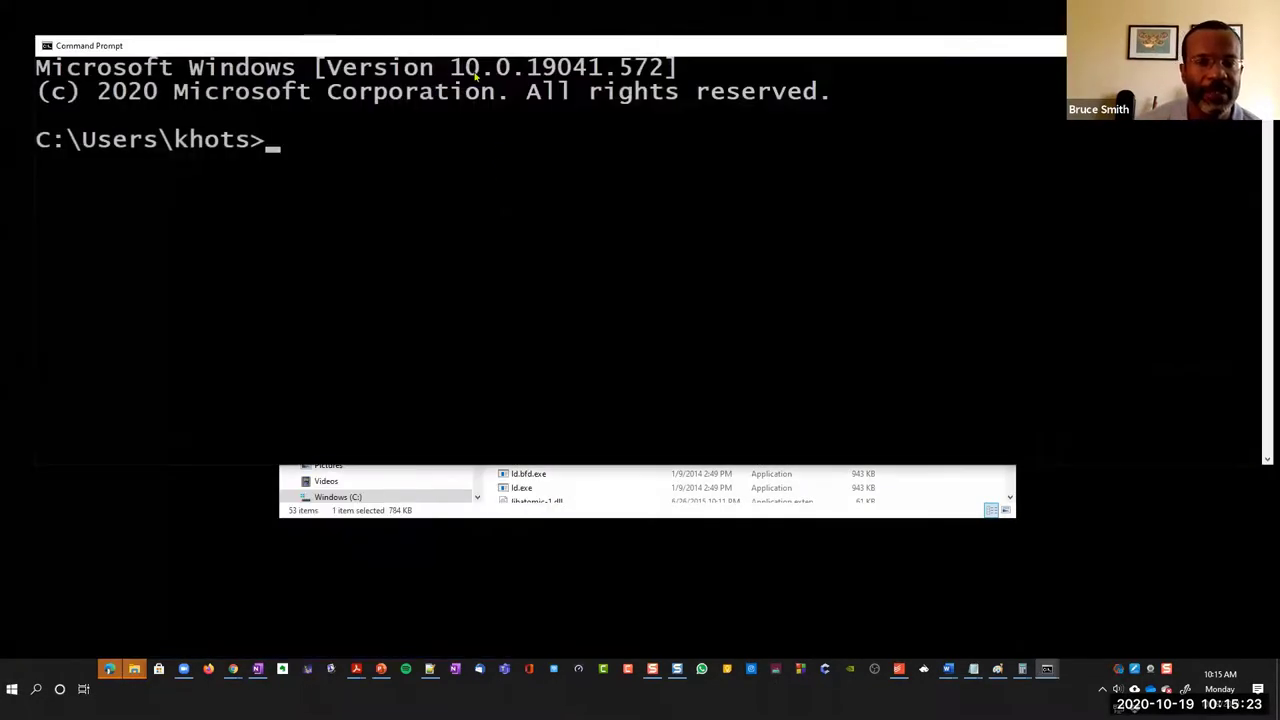
pyautogui.write('g')
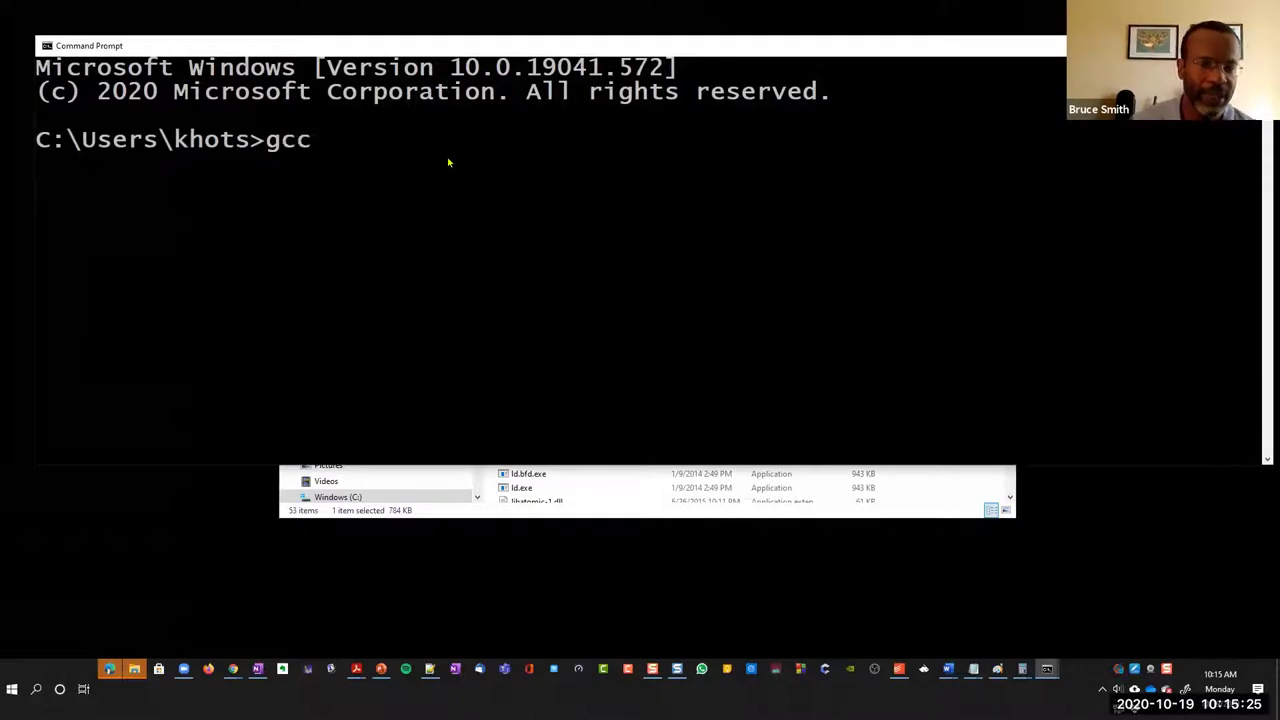
pyautogui.write('cc')
pyautogui.press('Return')
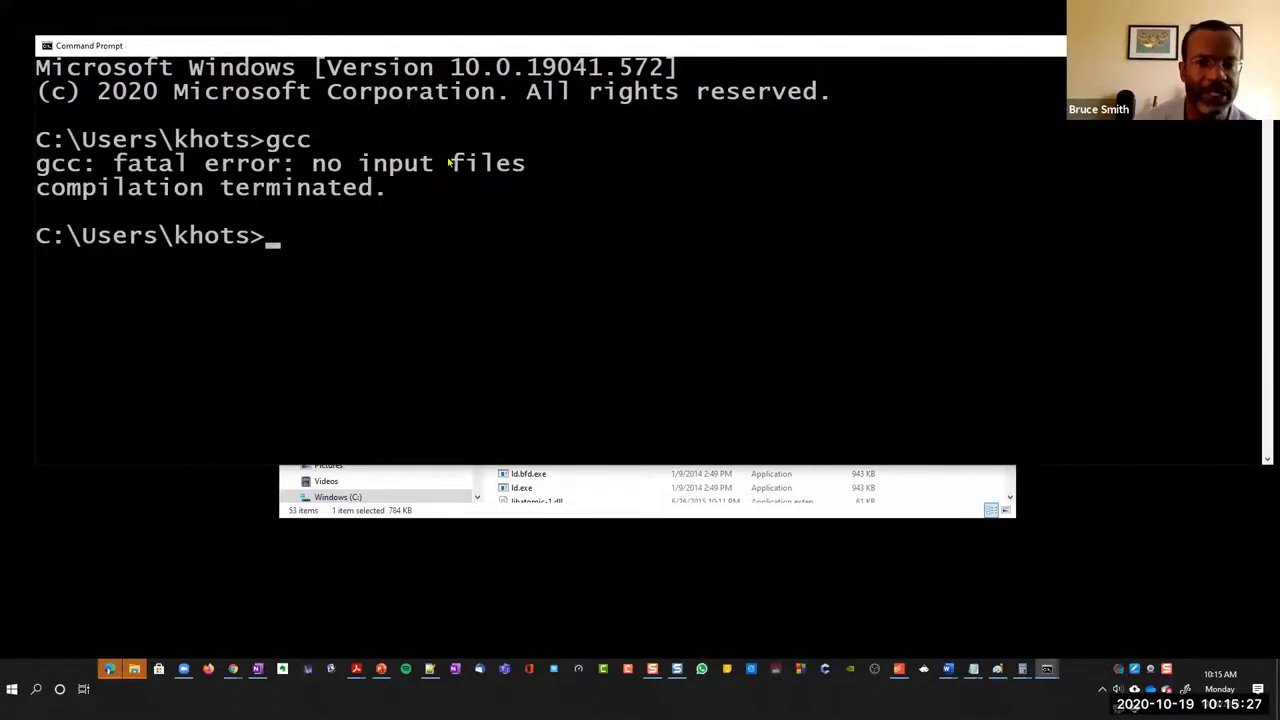
# - Run the misspelled gccc, which is rejected as not recognized
pyautogui.write('e')
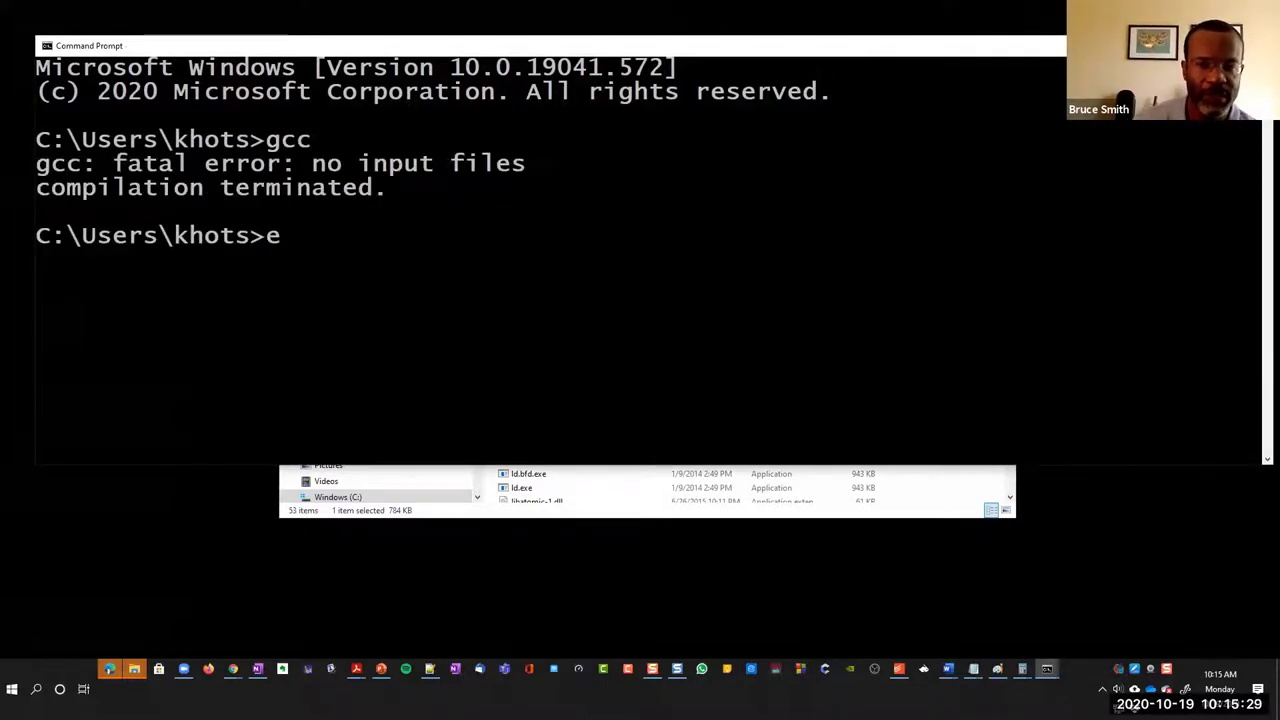
pyautogui.write('cho')
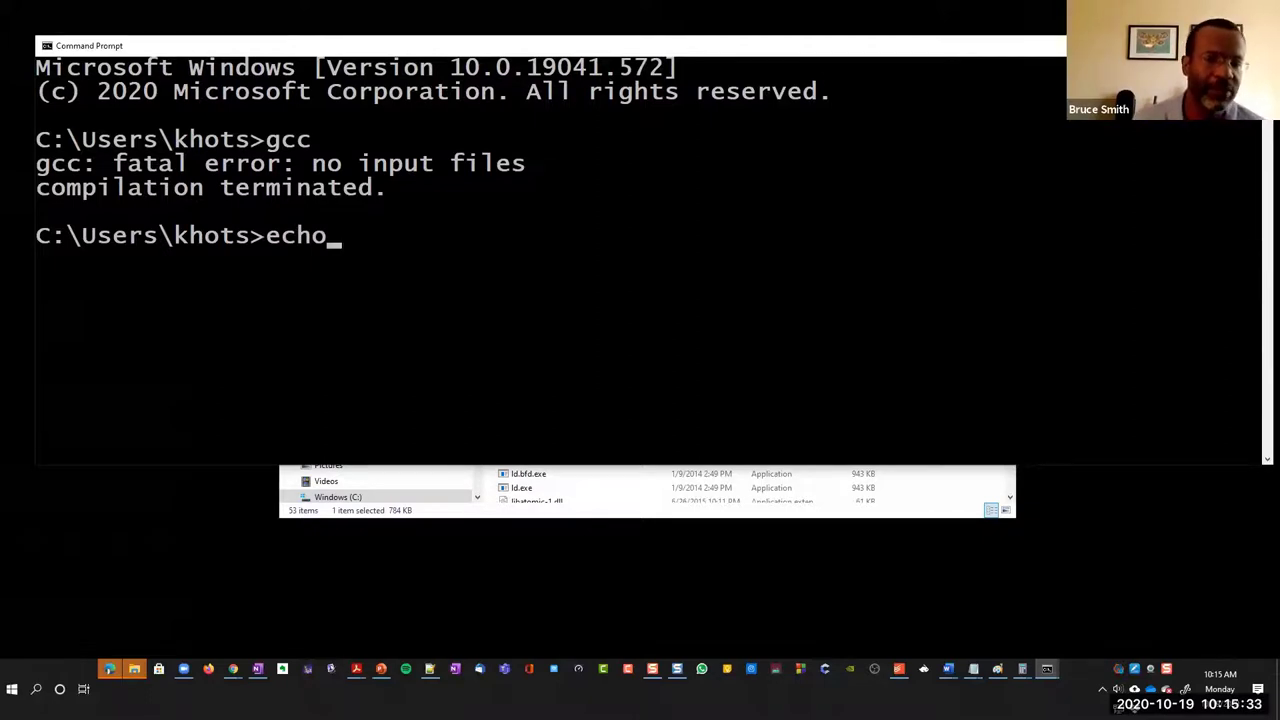
pyautogui.press('BackSpace')
pyautogui.press('BackSpace')
pyautogui.press('BackSpace')
pyautogui.press('BackSpace')
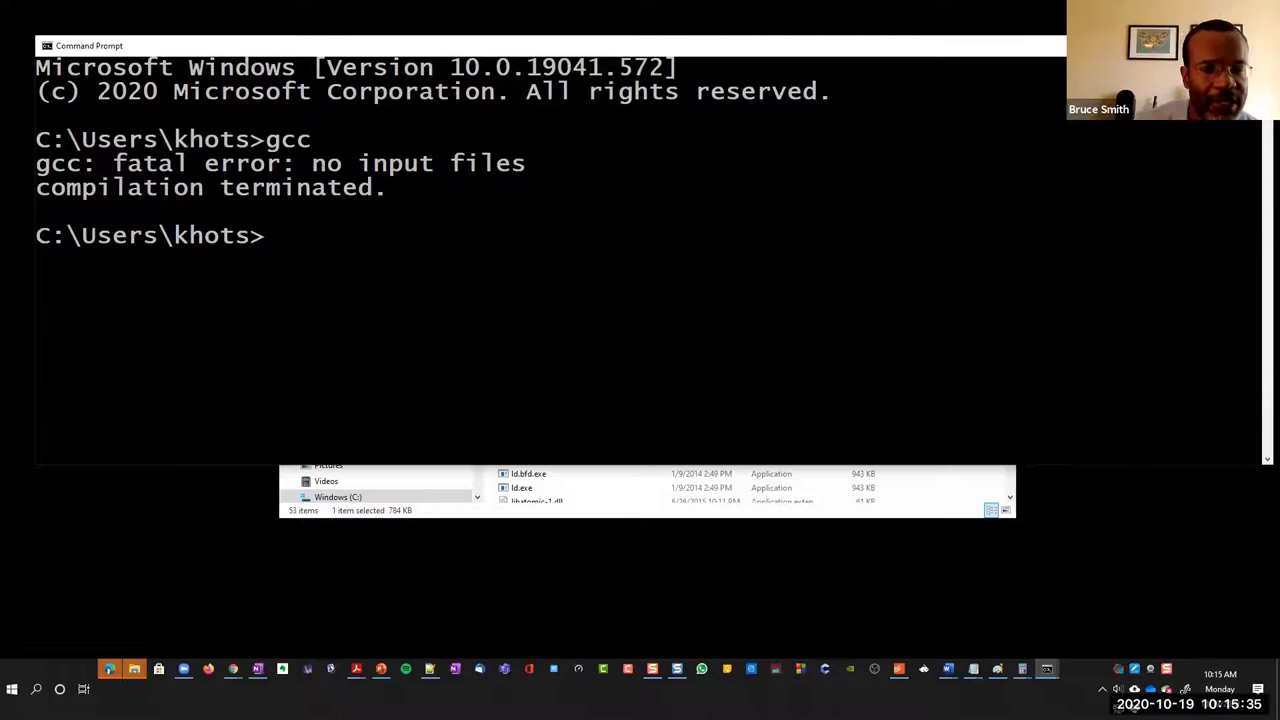
pyautogui.write('gccc')
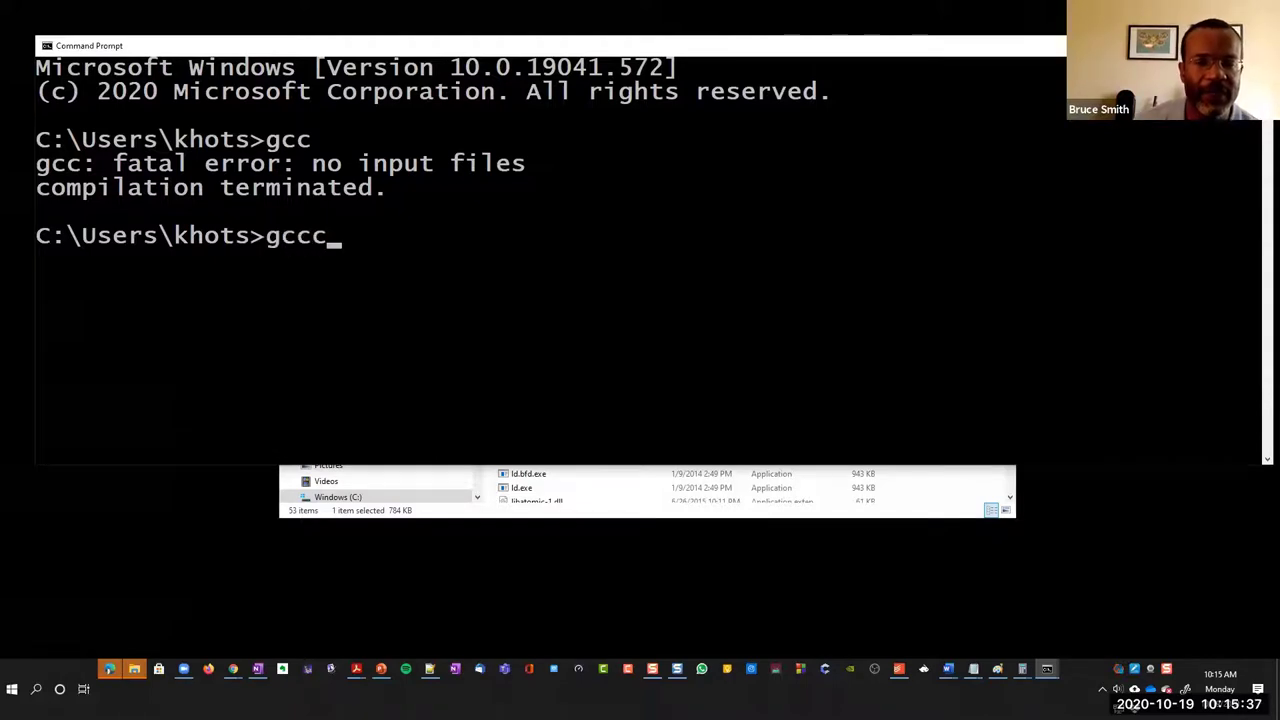
pyautogui.press('Return')
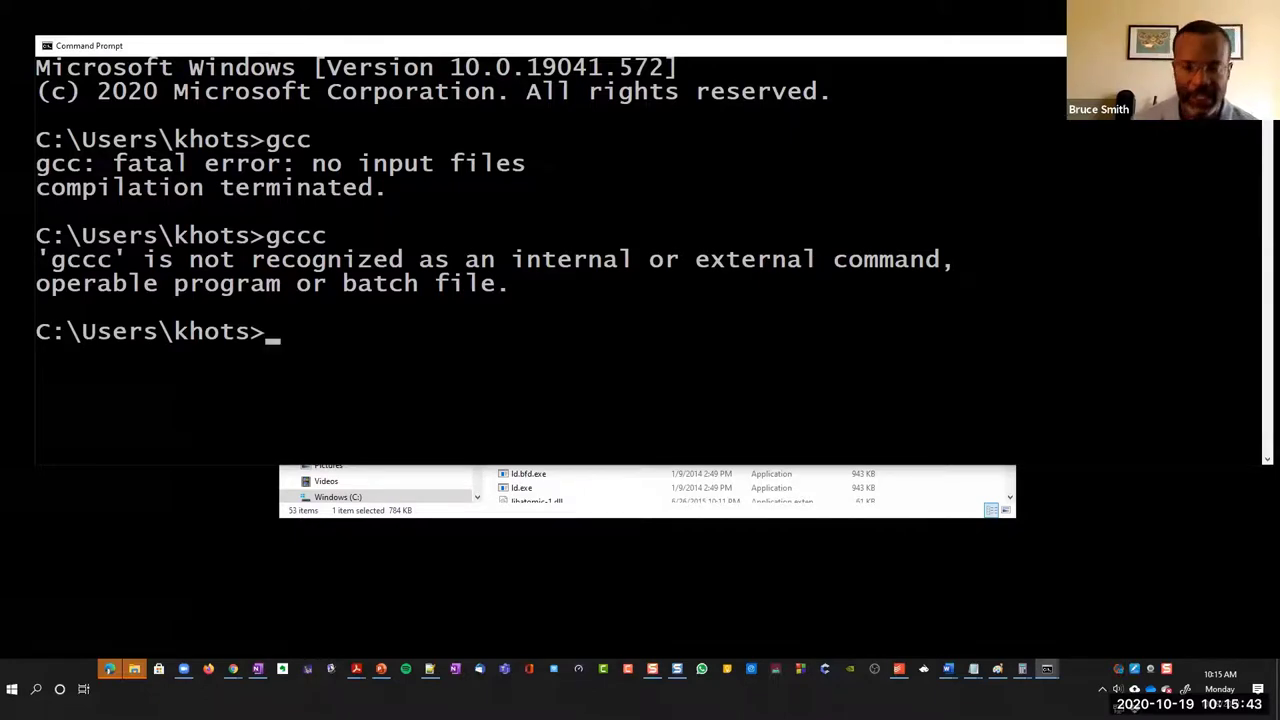
# - Run echo $PATH, which just echoes $PATH back literally
pyautogui.write('echo')
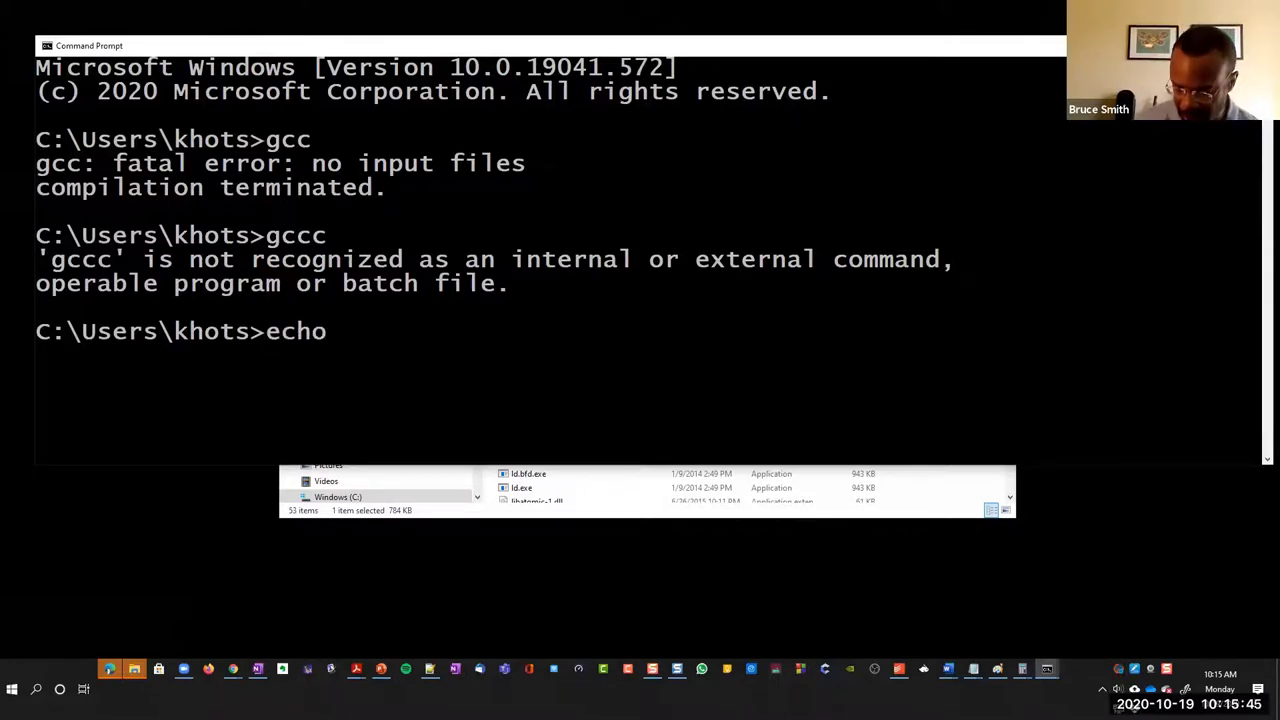
pyautogui.write(' $PAA')
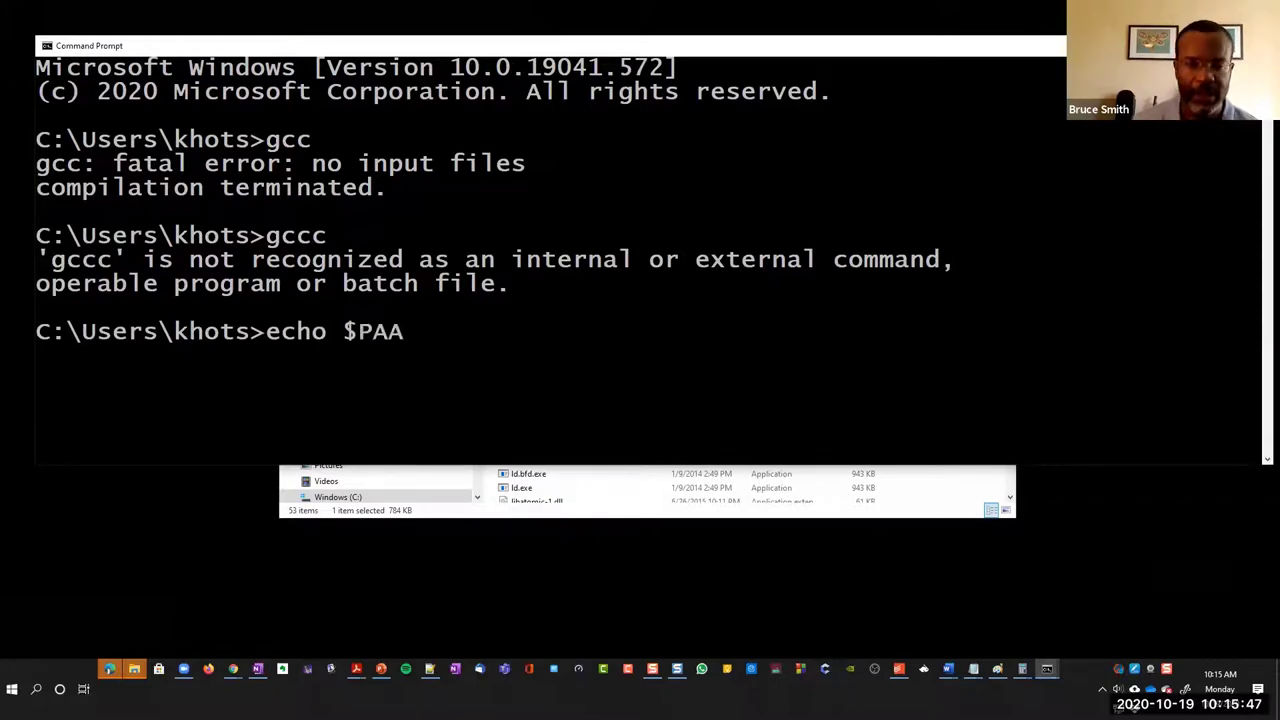
pyautogui.press('BackSpace')
pyautogui.write('TH')
pyautogui.press('Return')
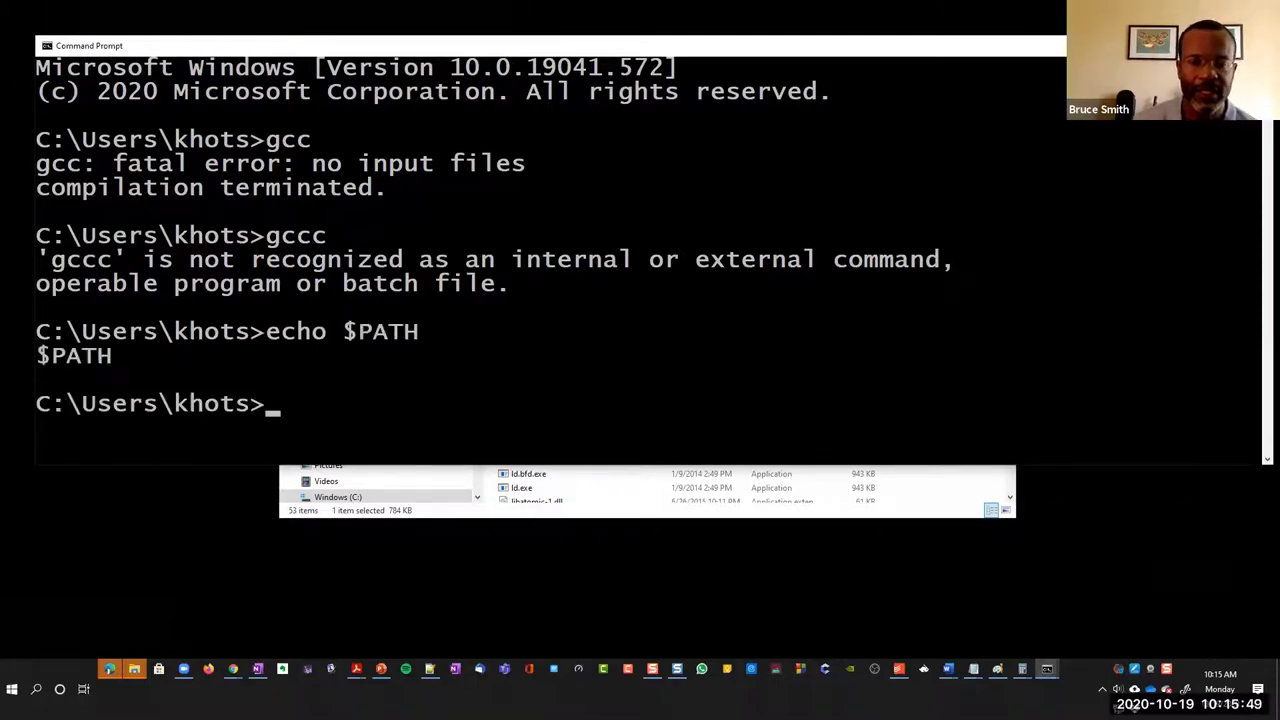
# - Rerun the recalled command as echo PATH, then echo %PATH; both print literally
pyautogui.press('Up')
pyautogui.press('Left')
pyautogui.press('Left')
pyautogui.press('Left')
pyautogui.press('Left')
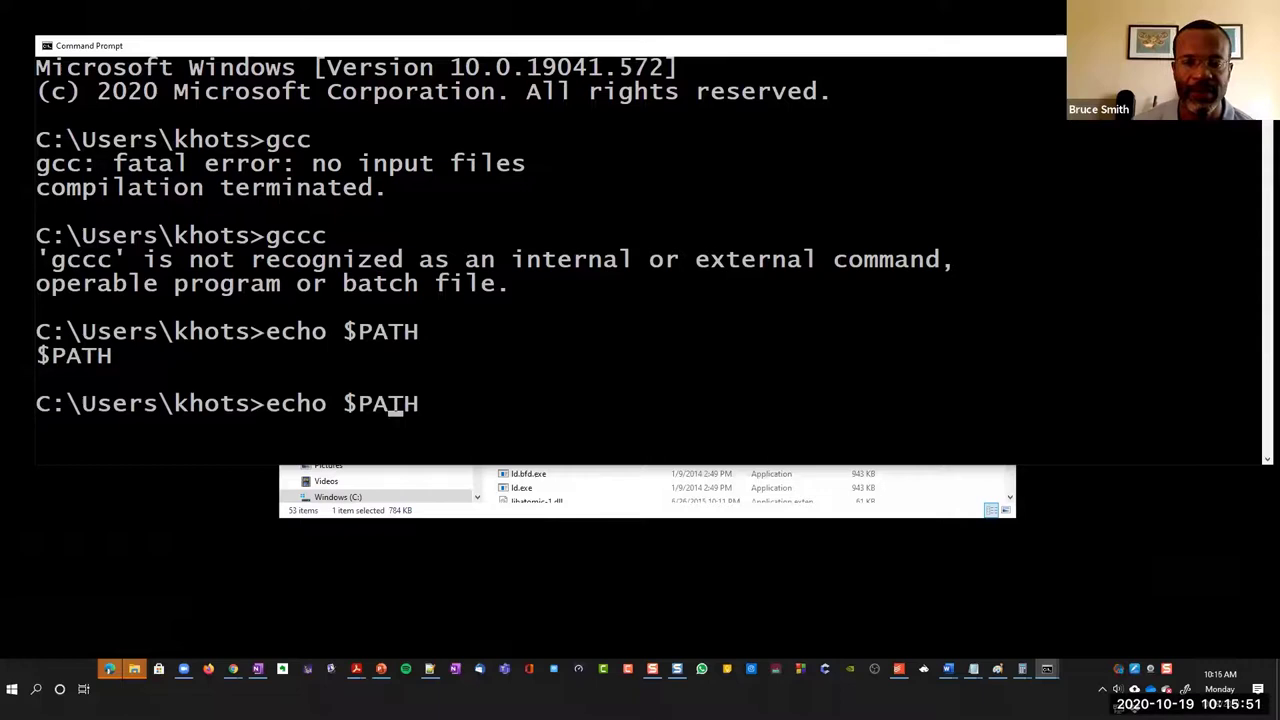
pyautogui.press('BackSpace')
pyautogui.press('Return')
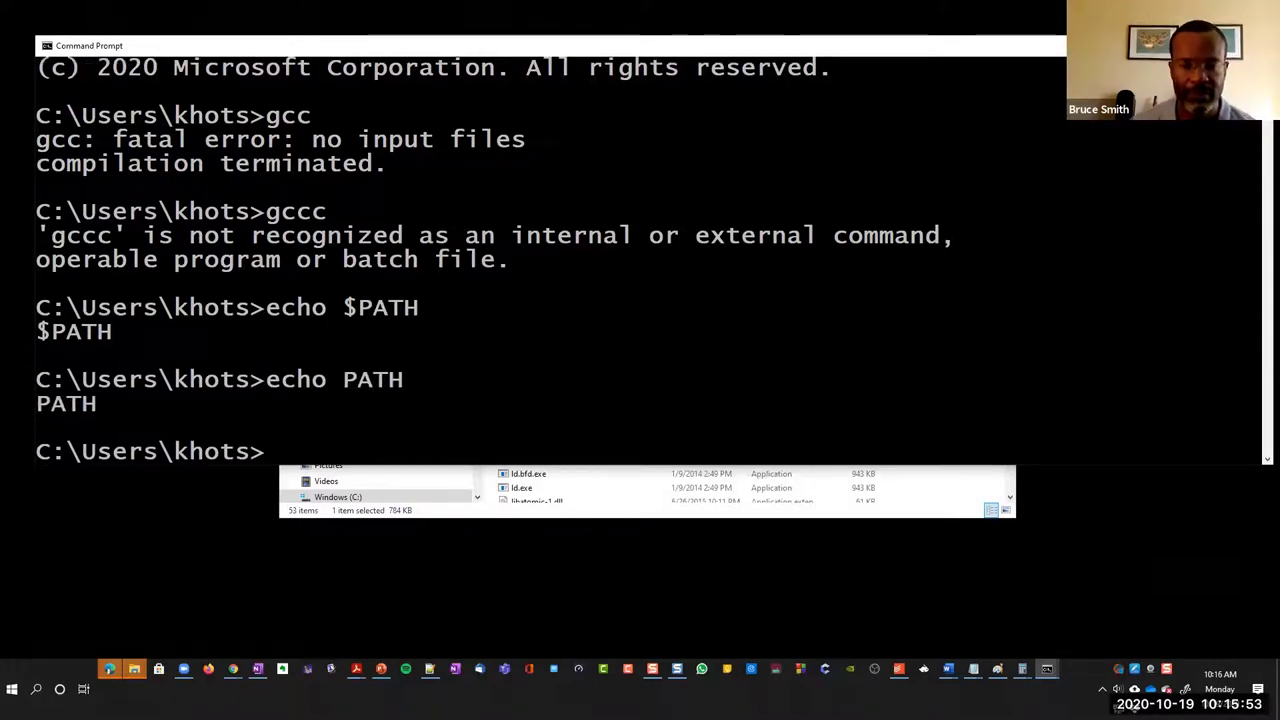
pyautogui.press('Up')
pyautogui.press('Left')
pyautogui.press('Left')
pyautogui.press('Left')
pyautogui.press('Left')
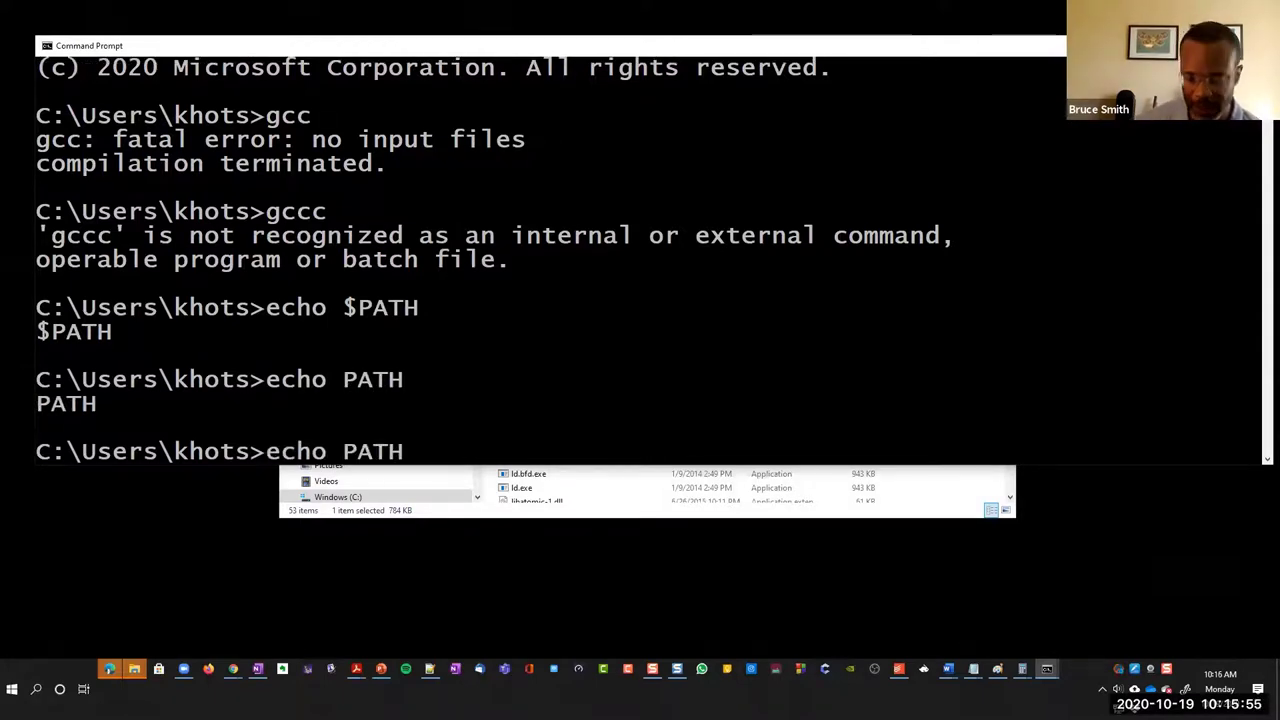
pyautogui.write('%')
pyautogui.press('Return')
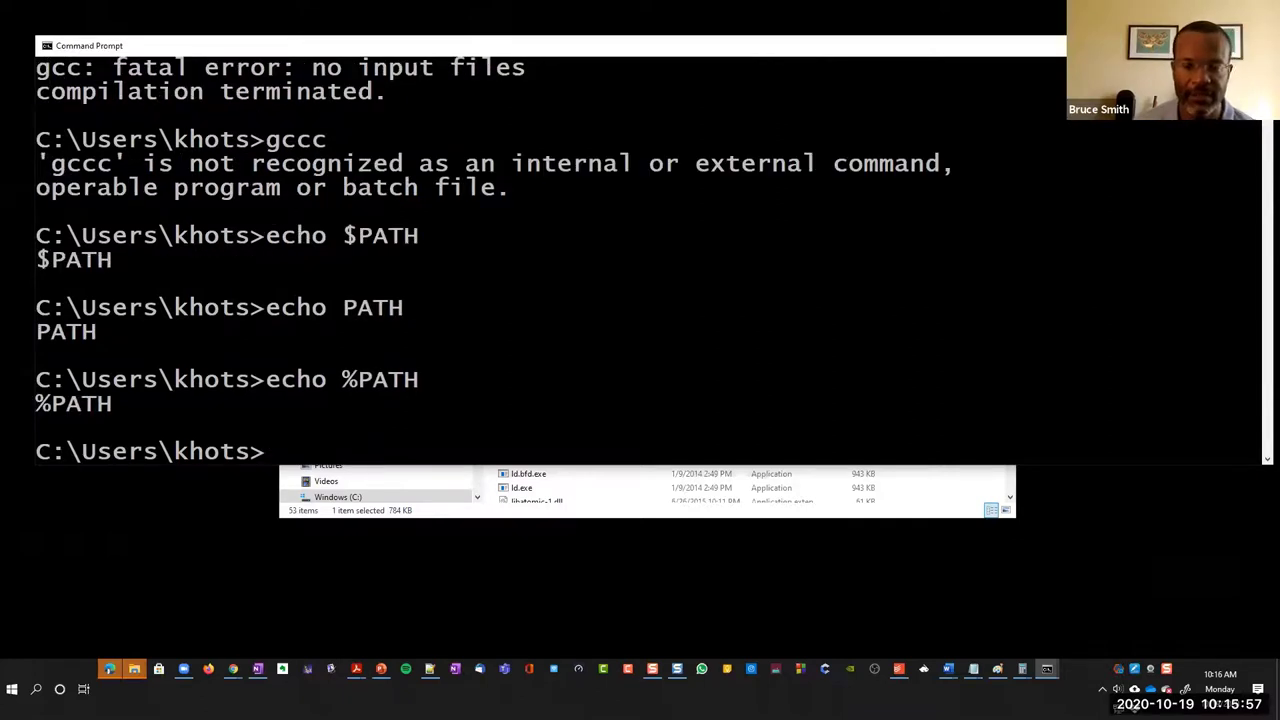
# - Run $PATH$ as a command, which is rejected as unrecognized
pyautogui.write('S')
pyautogui.press('BackSpace')
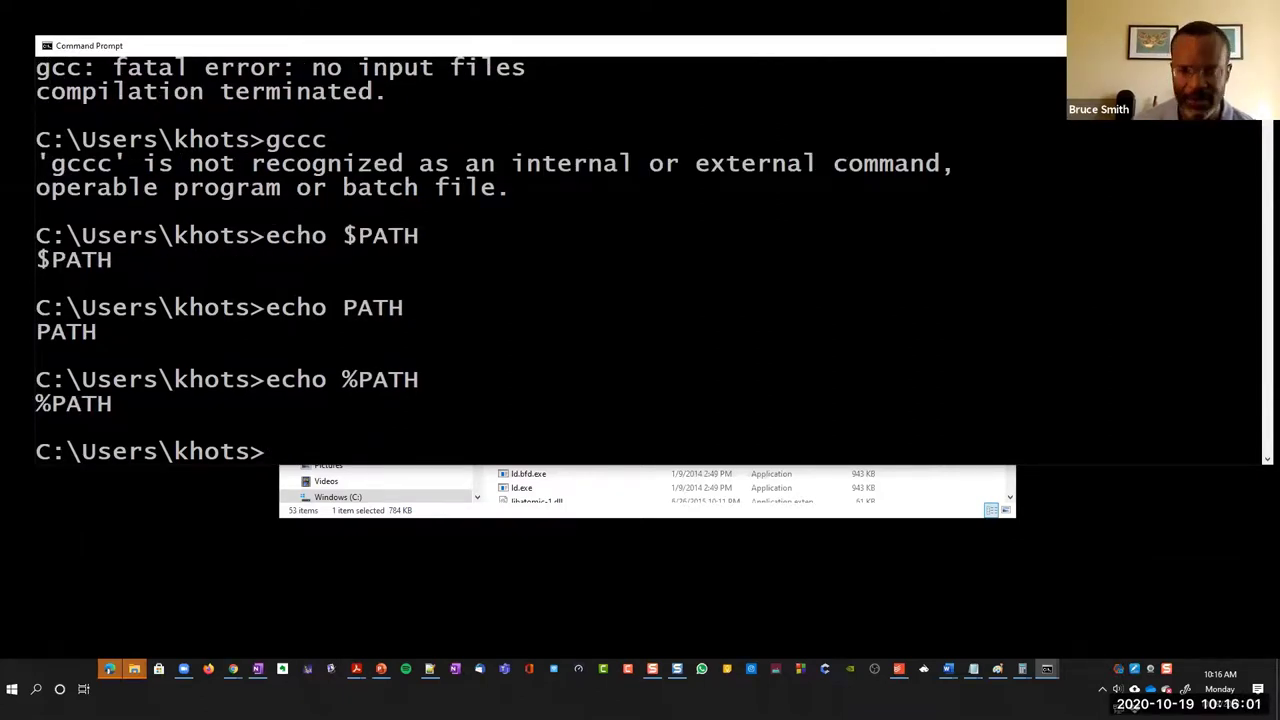
pyautogui.write('$p')
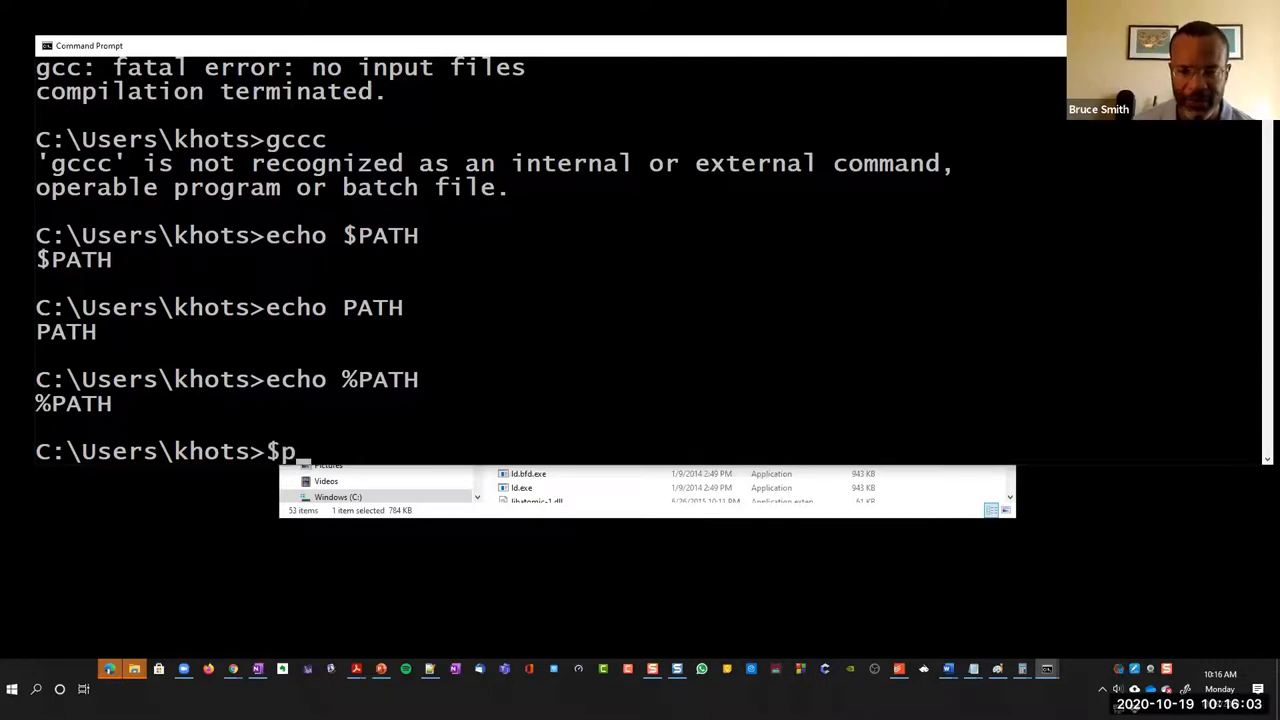
pyautogui.press('BackSpace')
pyautogui.write('PATH')
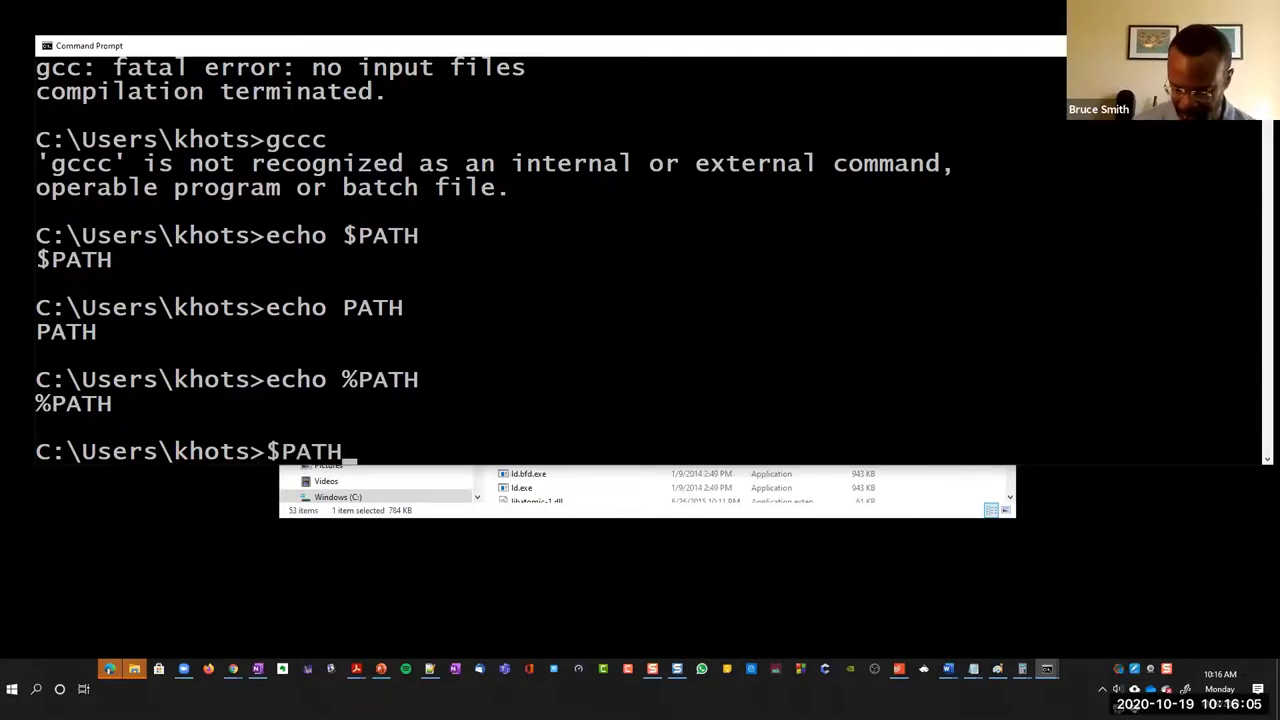
pyautogui.write('$')
pyautogui.press('Return')
# - Start typing the set command, clearing the uppercase attempt to redo it in lowercase
pyautogui.write('SET')
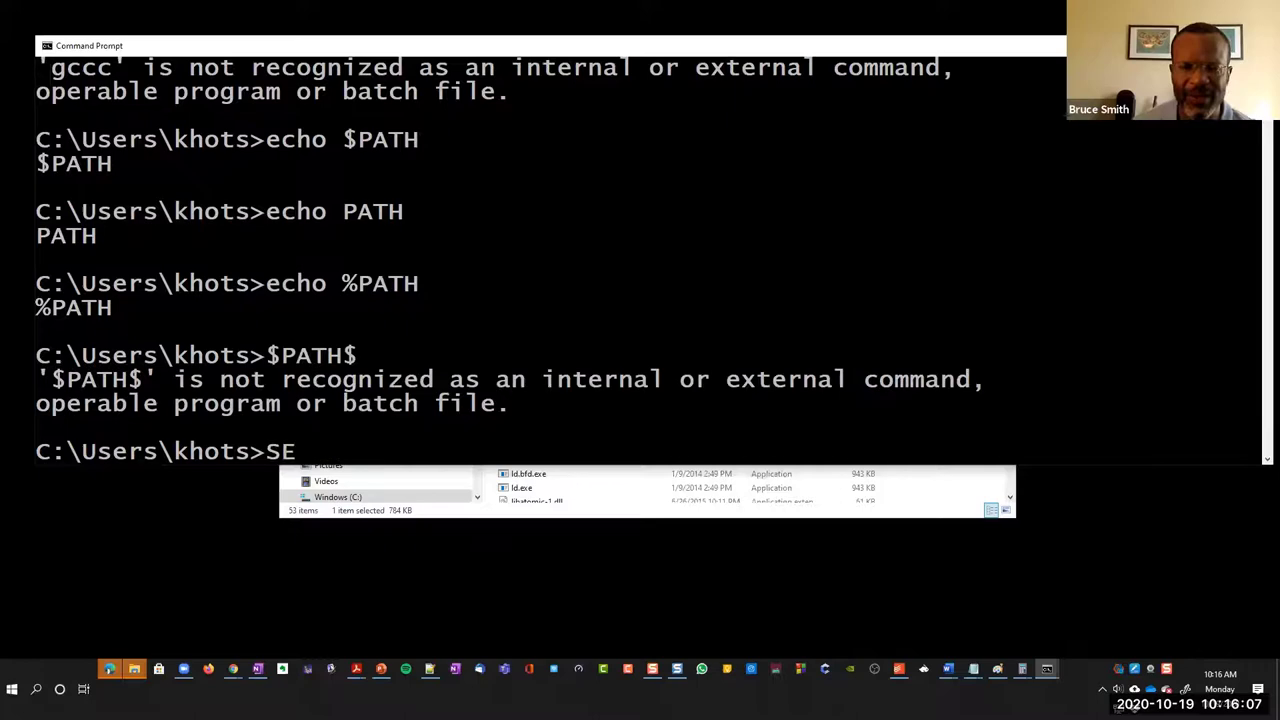
pyautogui.press('BackSpace')
pyautogui.press('BackSpace')
pyautogui.press('BackSpace')
pyautogui.write('SE')
pyautogui.press('BackSpace')
pyautogui.press('BackSpace')
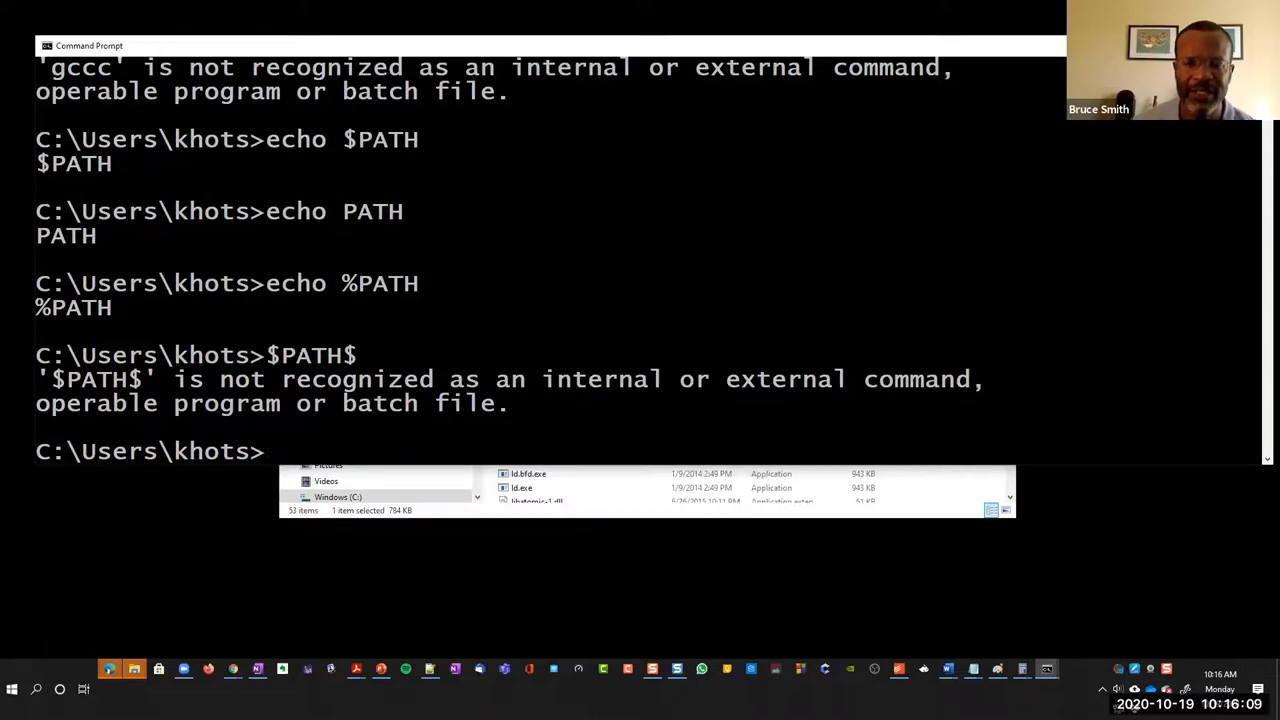
# - Run set and scroll the listing to confirm Path contains C:\Program Files (x86)\CodeBlocks\MinGW\bin
pyautogui.write('set')
pyautogui.press('Return')
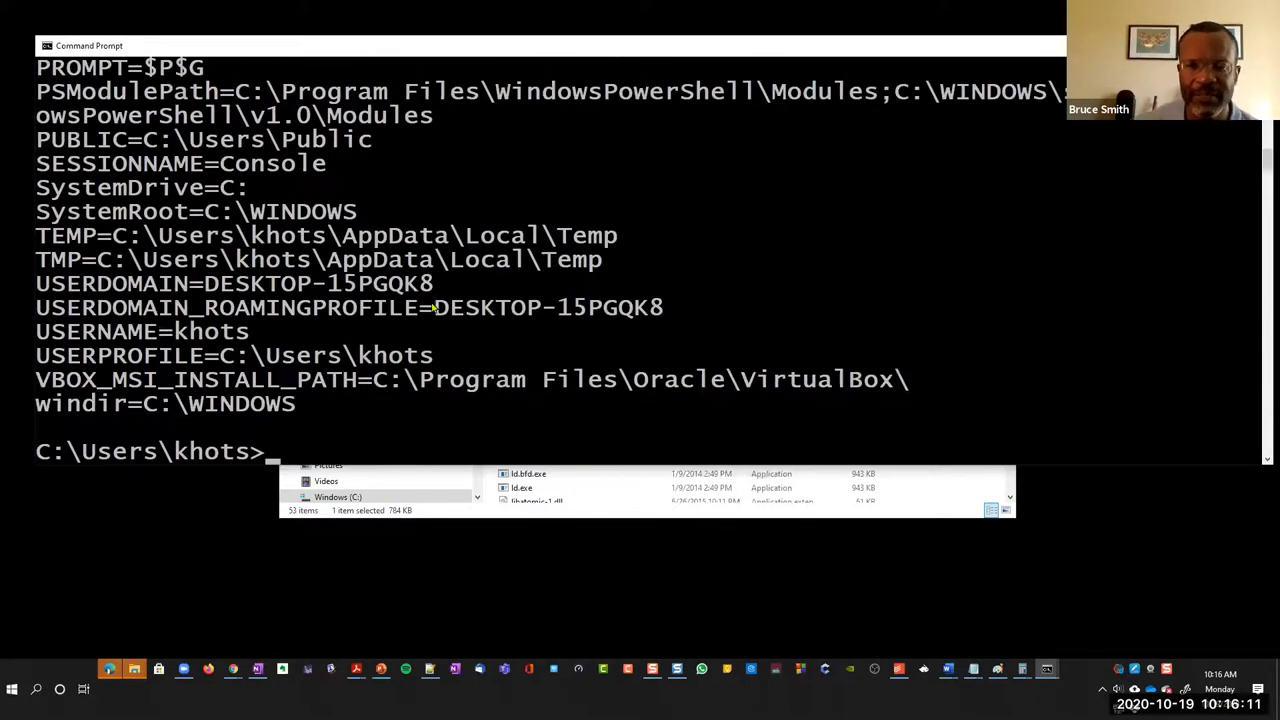
pyautogui.scroll(3, 383, 277)
pyautogui.scroll(2, 383, 277)
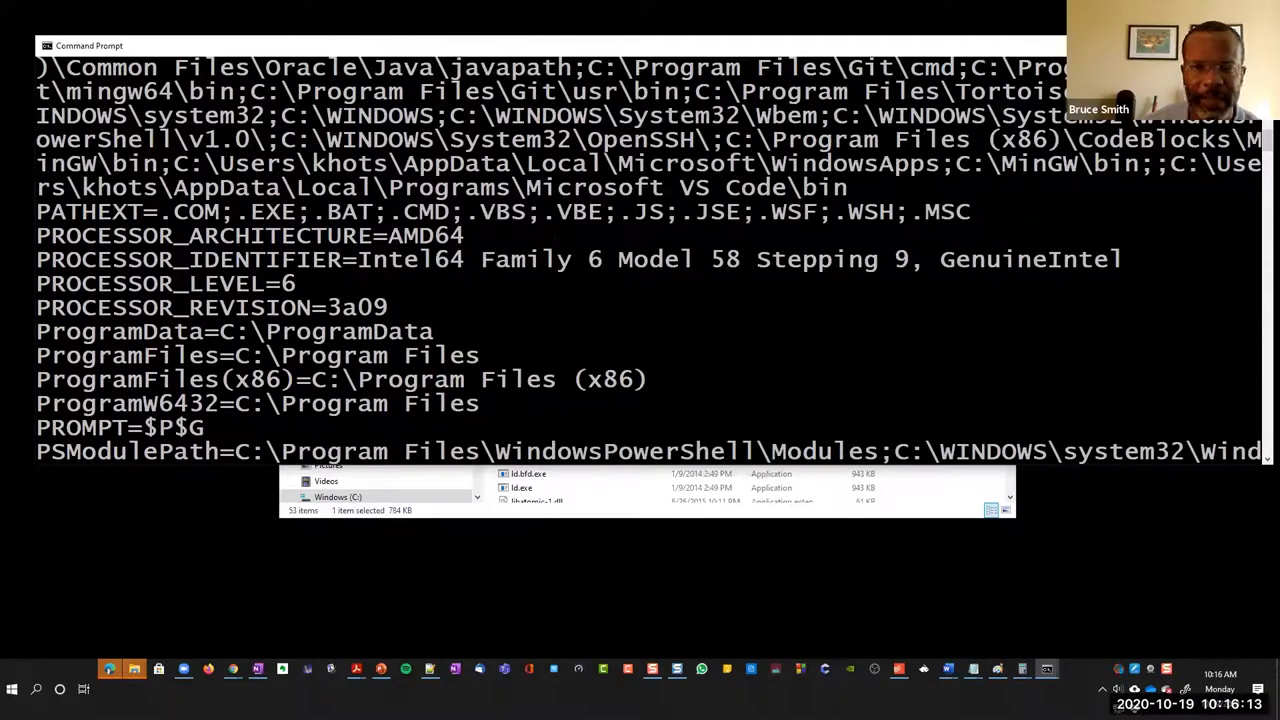
pyautogui.scroll(3, 252, 206)
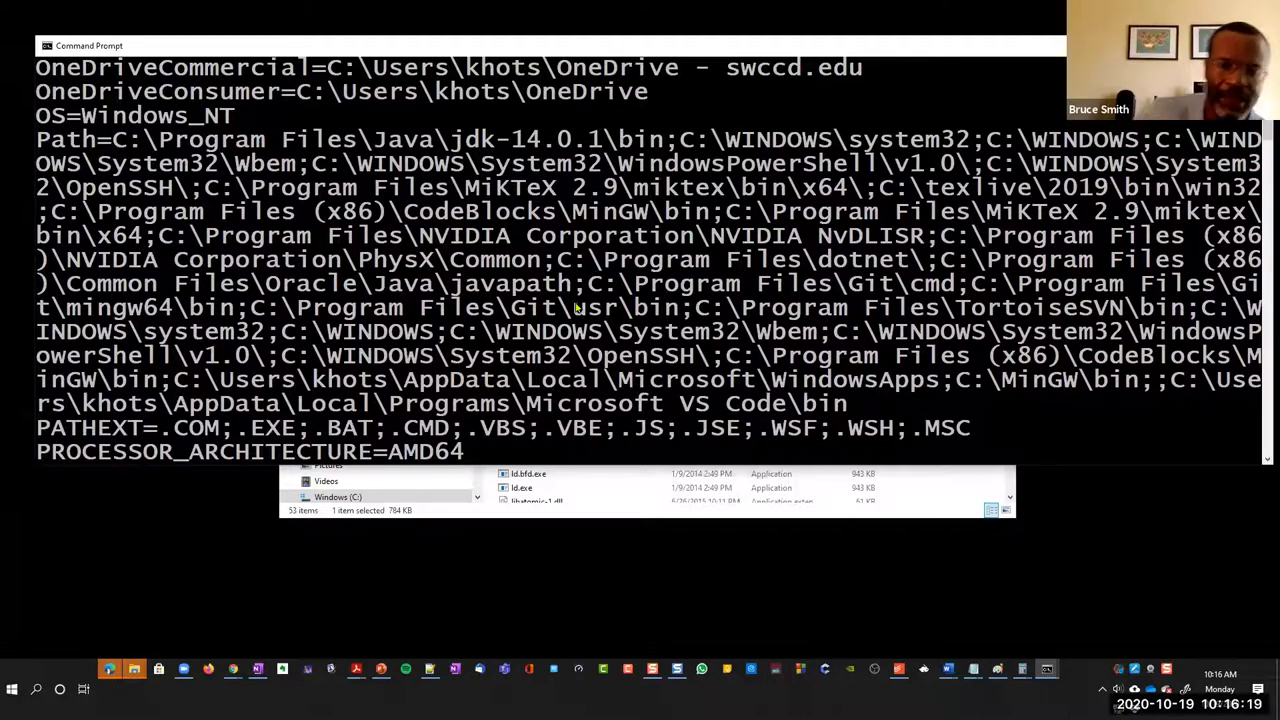
pyautogui.scroll(-1, 594, 384)
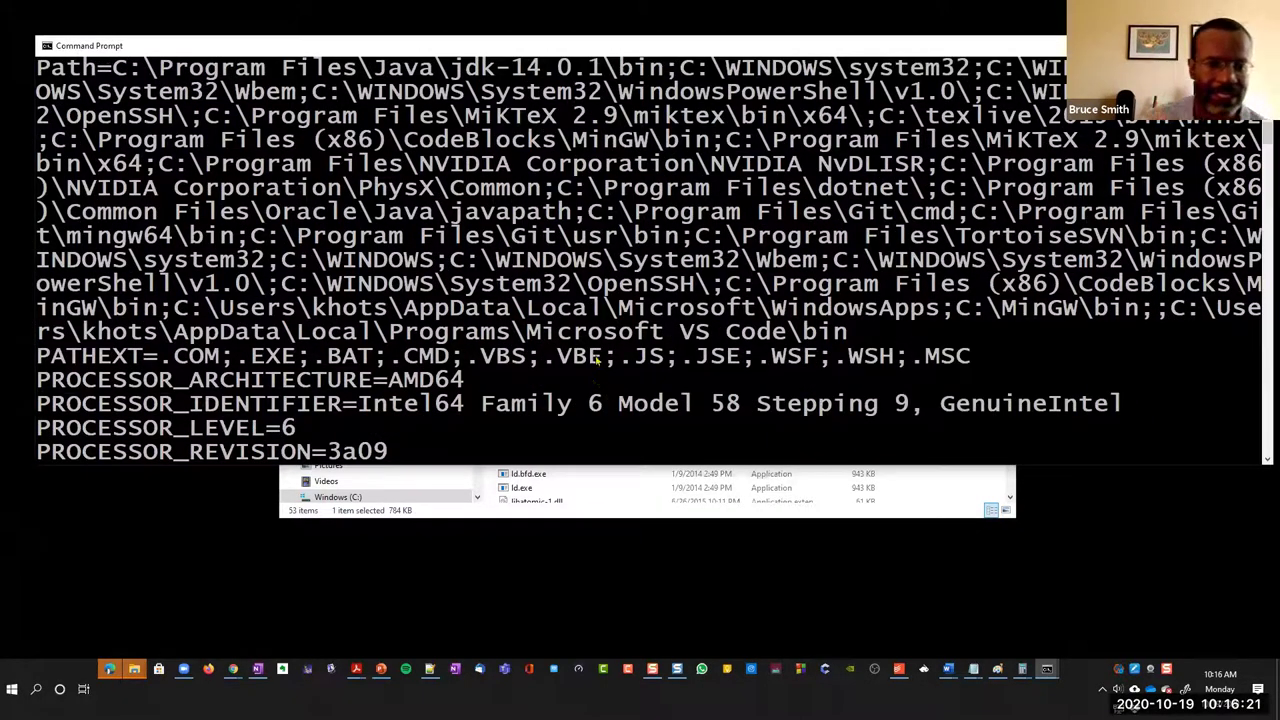
pyautogui.scroll(-5, 543, 410)
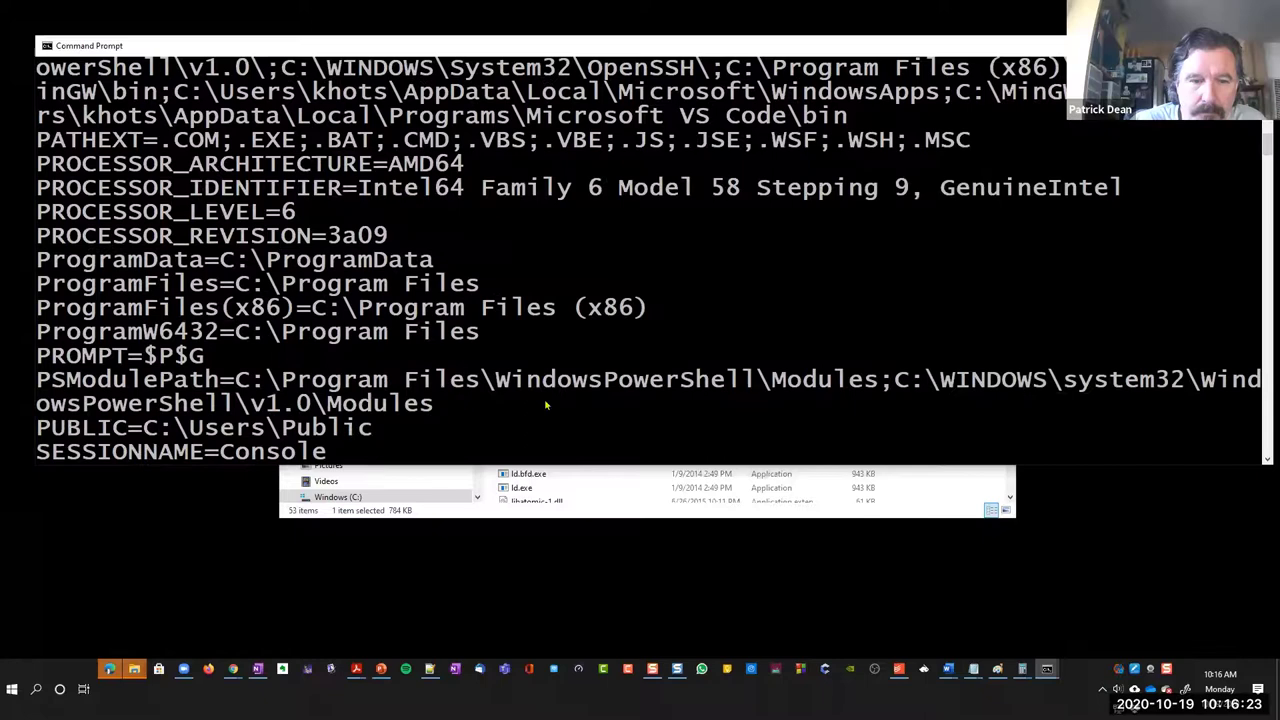
pyautogui.scroll(3, 520, 375)
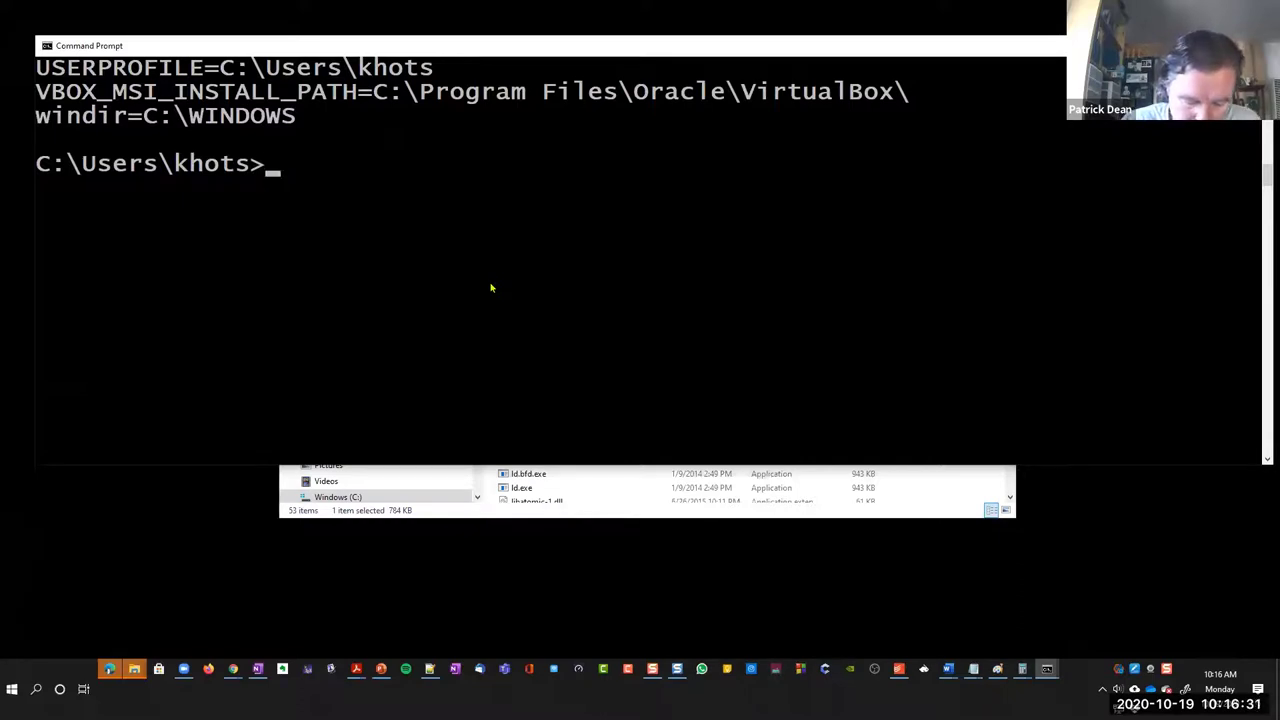
# - Type echo at the prompt without running it, briefly glancing at other windows via Alt+Tab
pyautogui.write('echo')
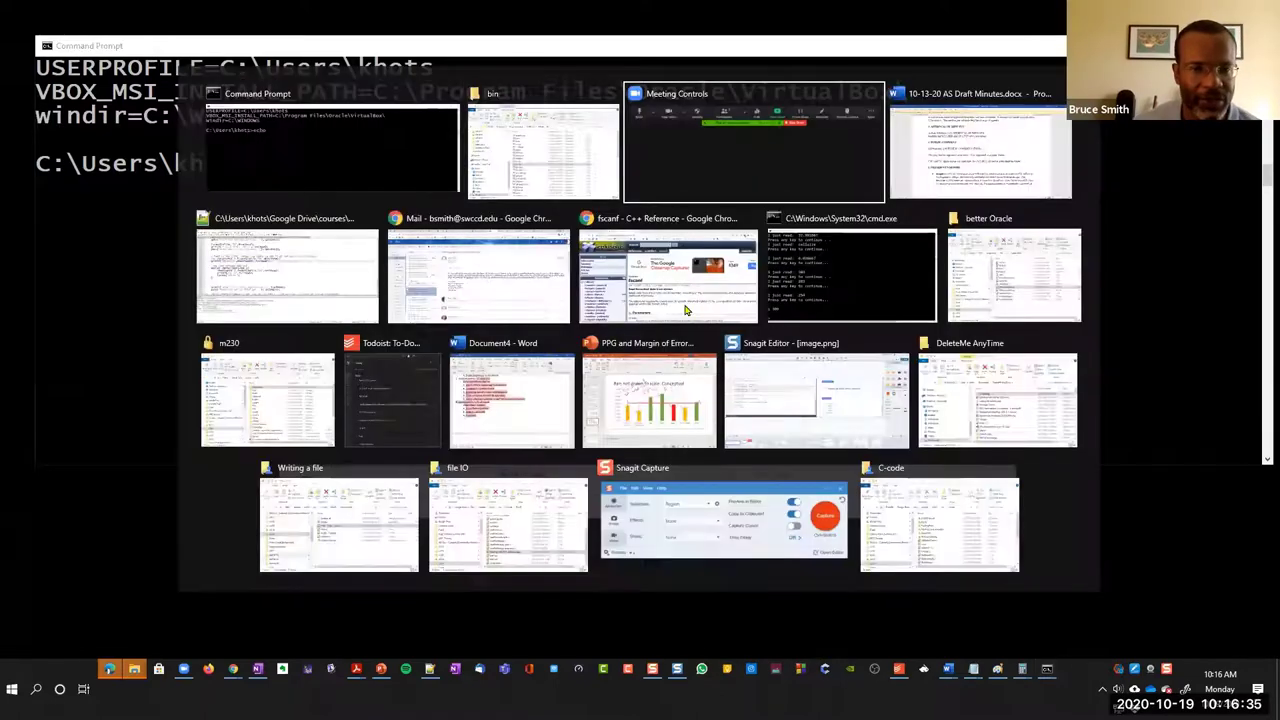
pyautogui.hotkey('alt', 'Tab')
pyautogui.press('Escape')
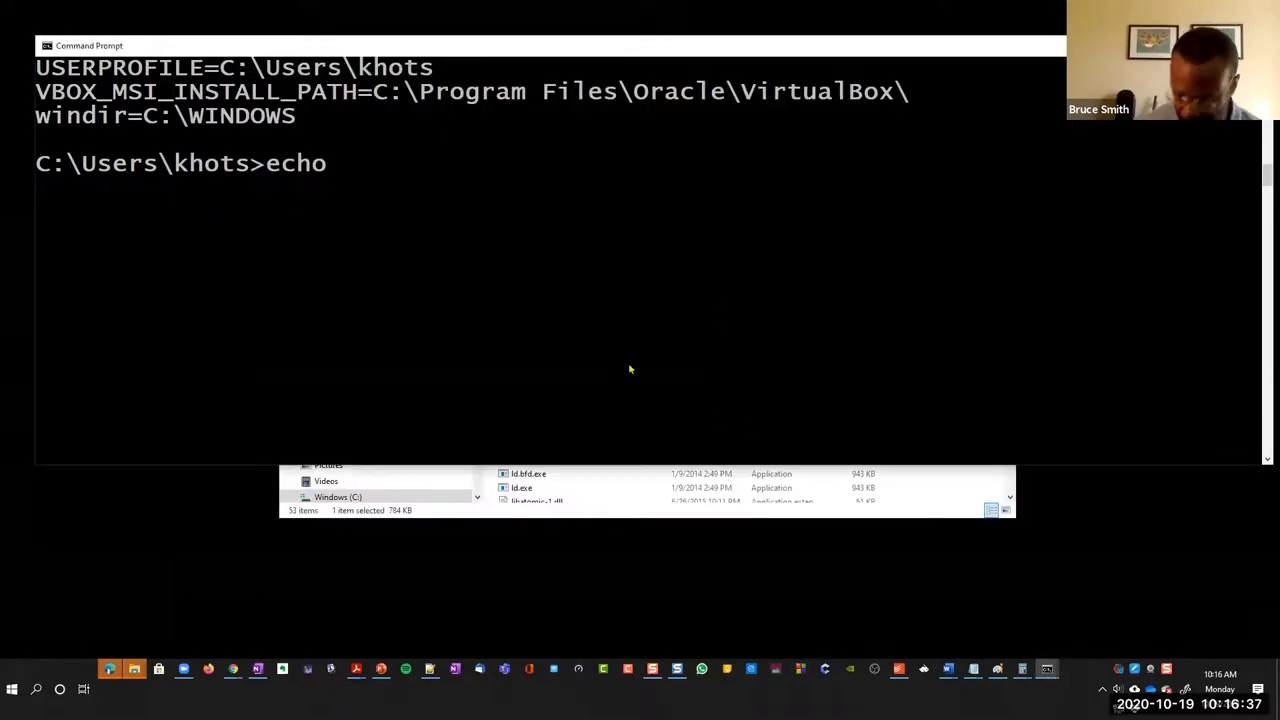
pyautogui.hotkey('alt', 'Tab')
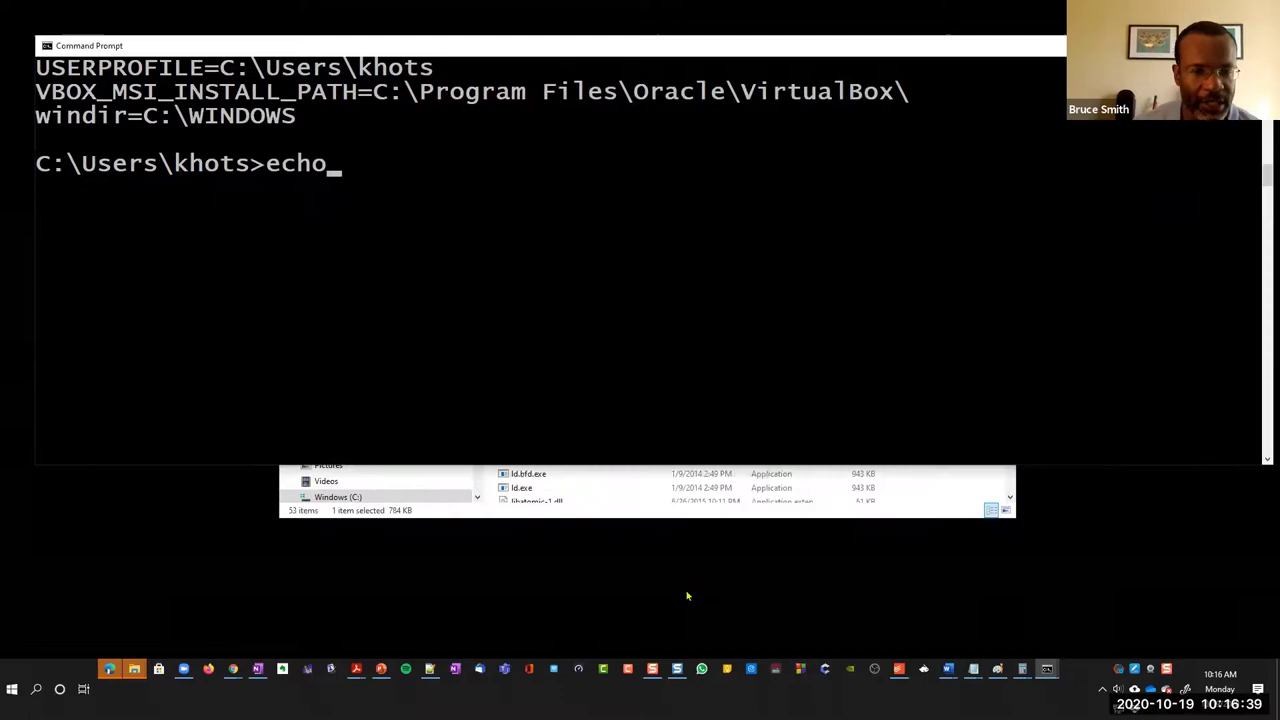